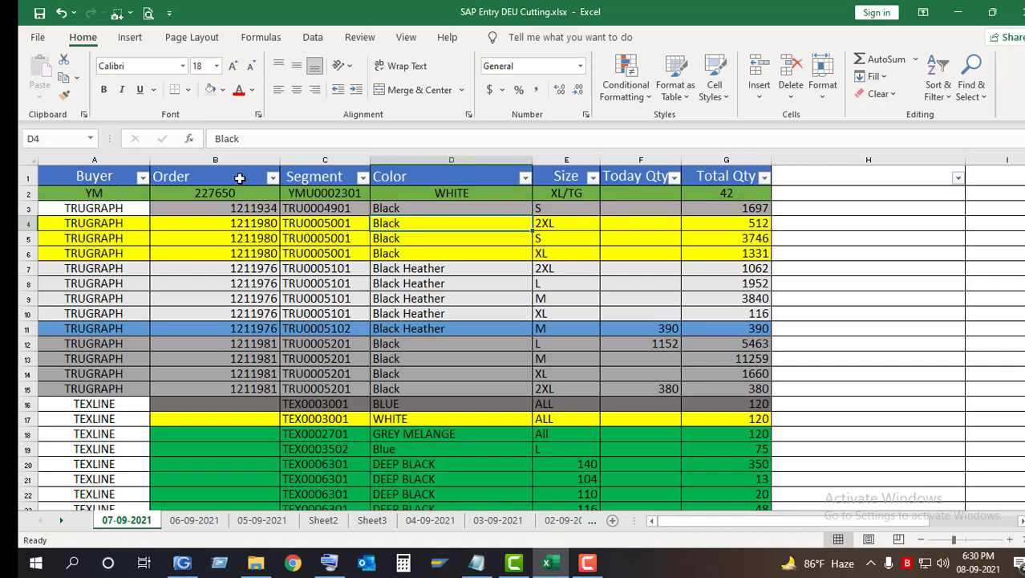
- Turn the table's header filter off, back on and off again on the 07-09-2021 sheet
key(ctrl+shift+l)
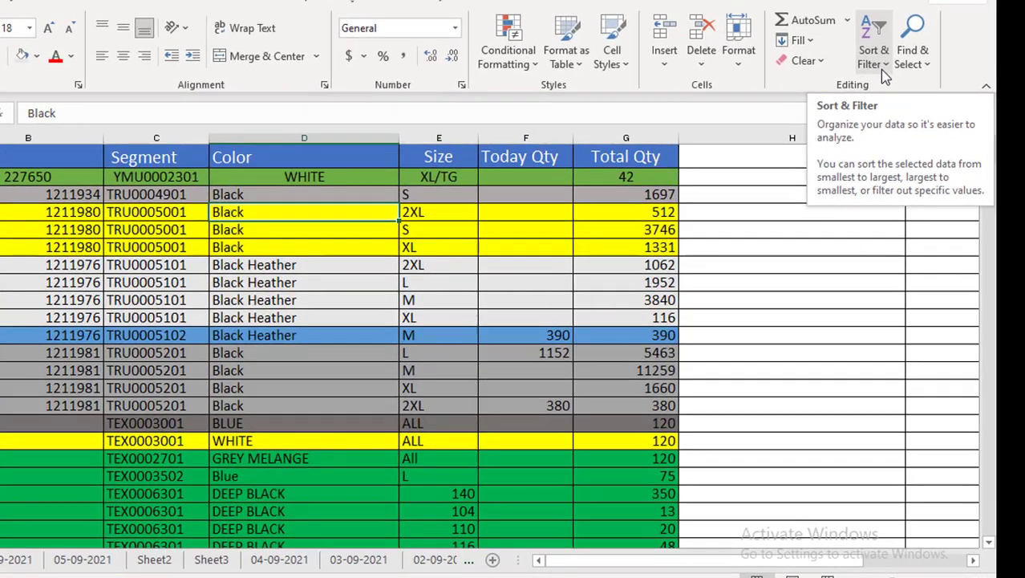
click(883, 69)
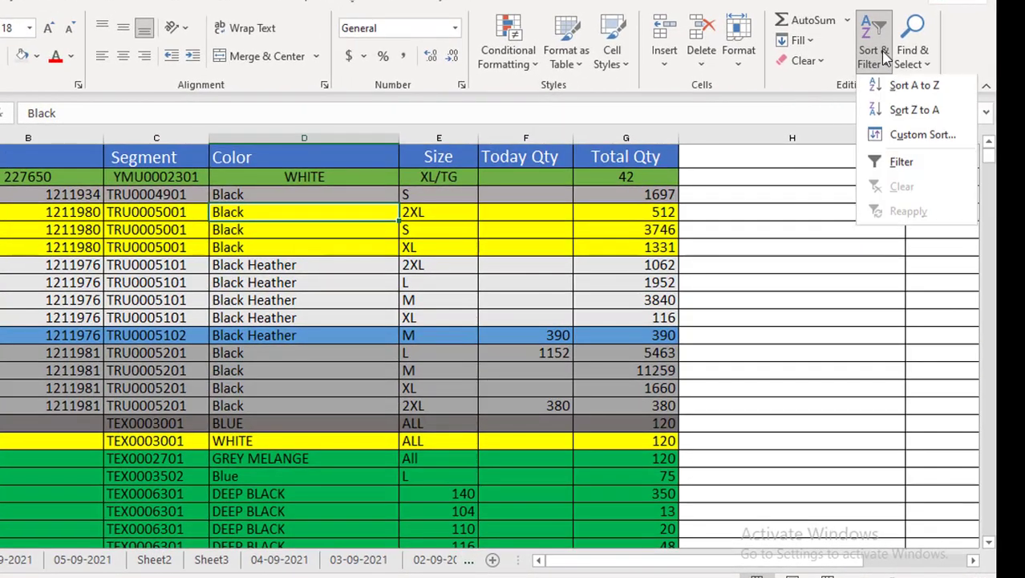
click(919, 163)
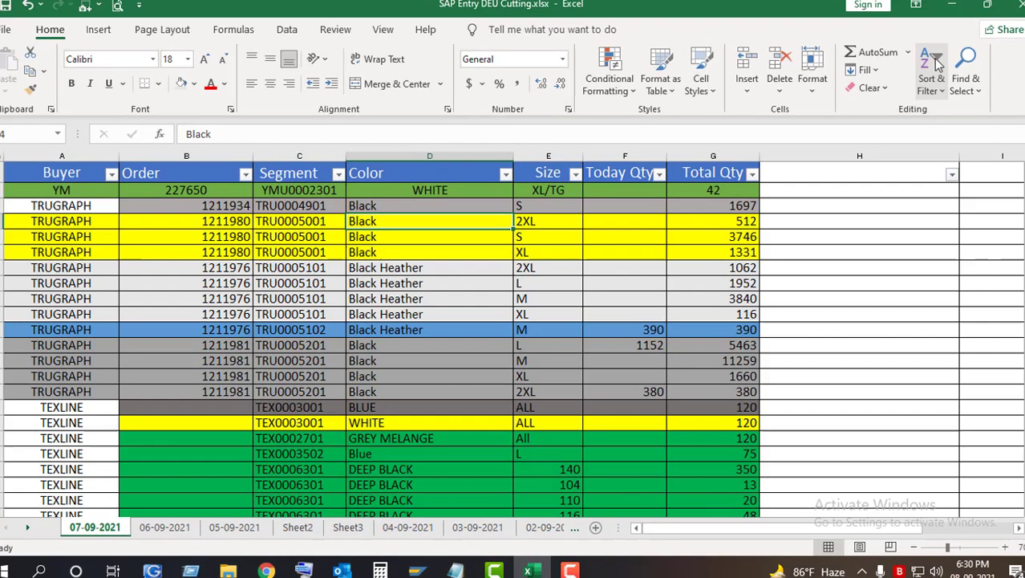
click(937, 66)
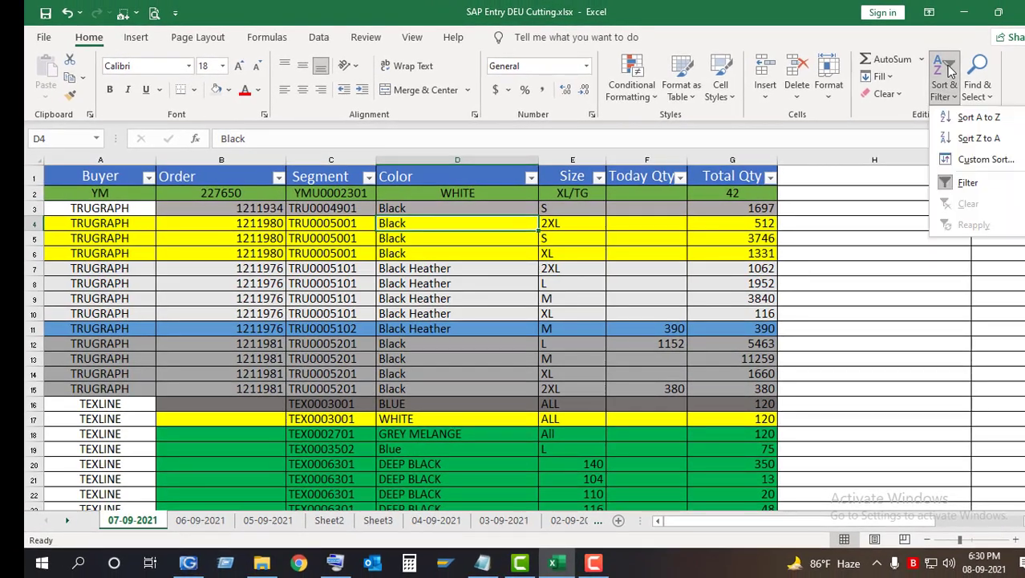
click(959, 184)
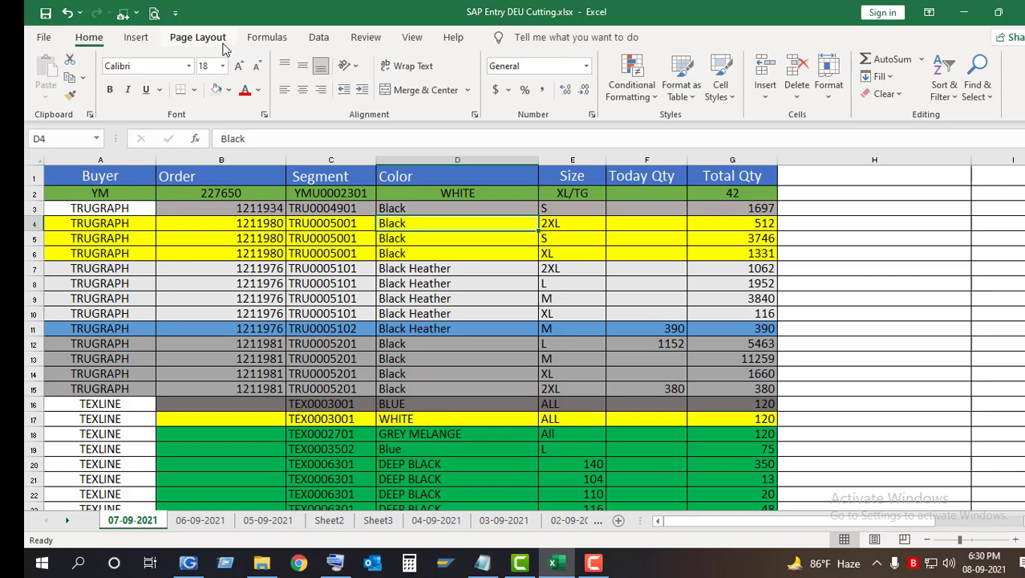
- Add the filter arrows to the table's header row and remove them again, twice in a row
click(320, 40)
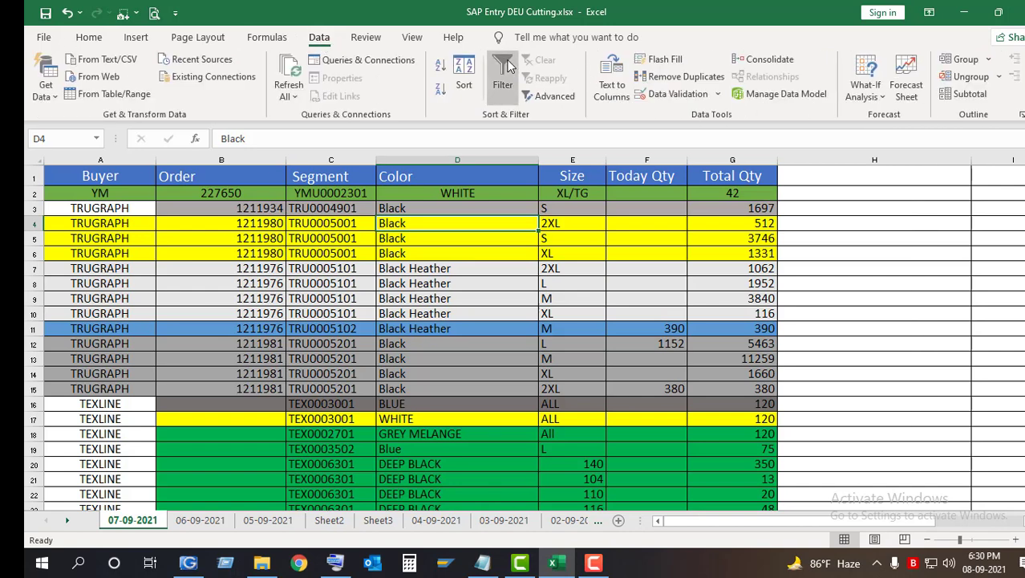
click(509, 67)
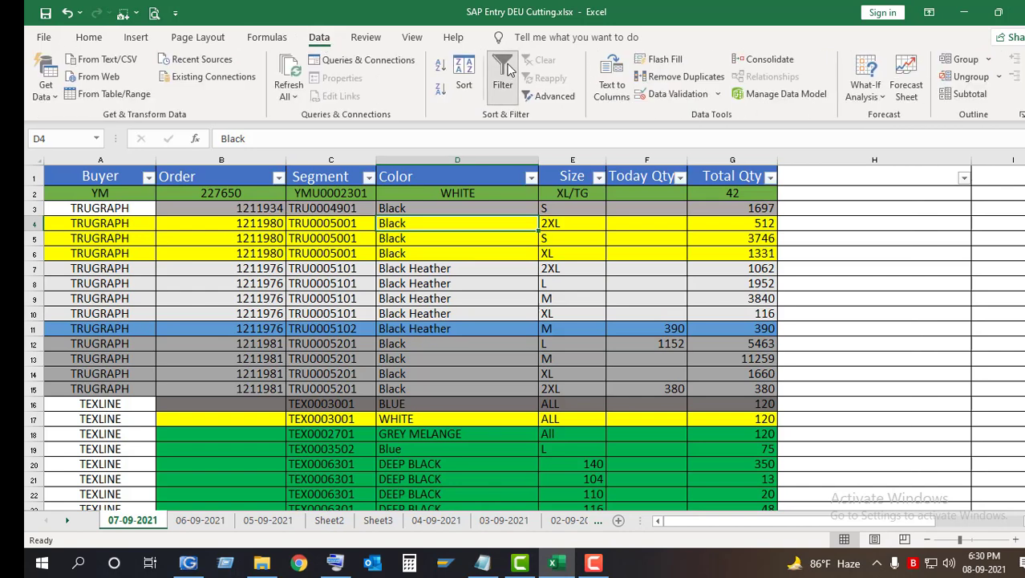
click(509, 67)
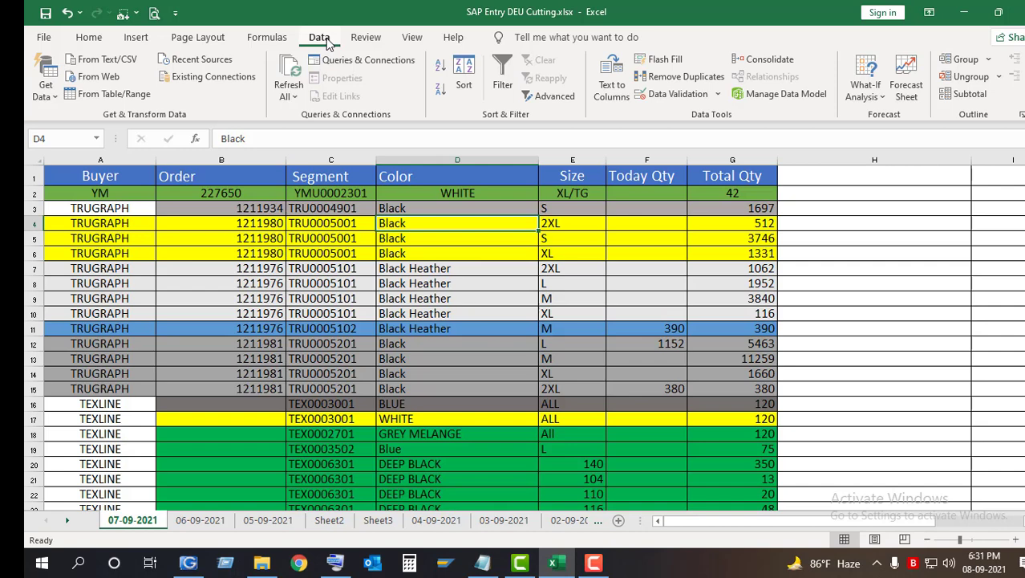
key(alt+a)
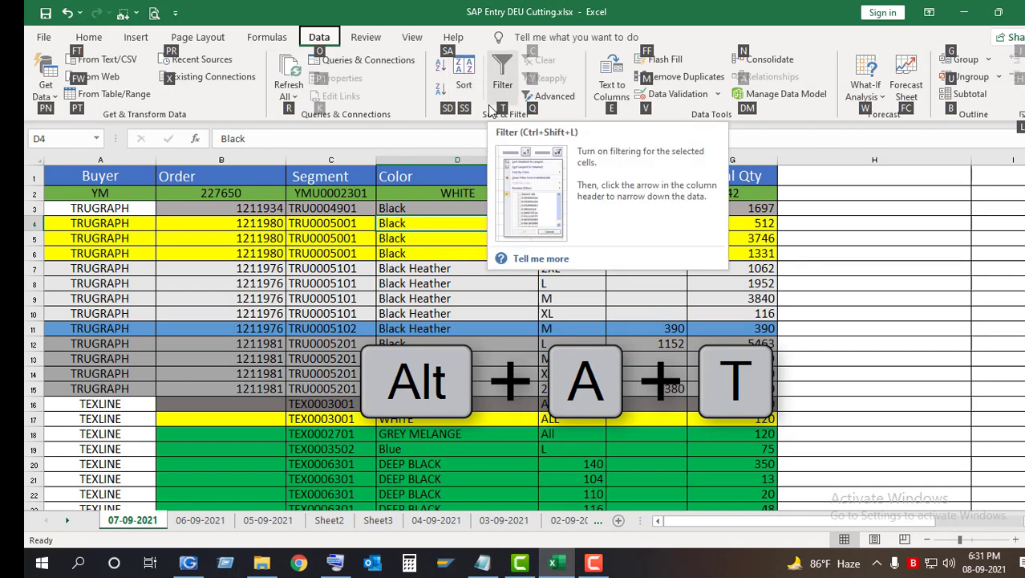
key(t)
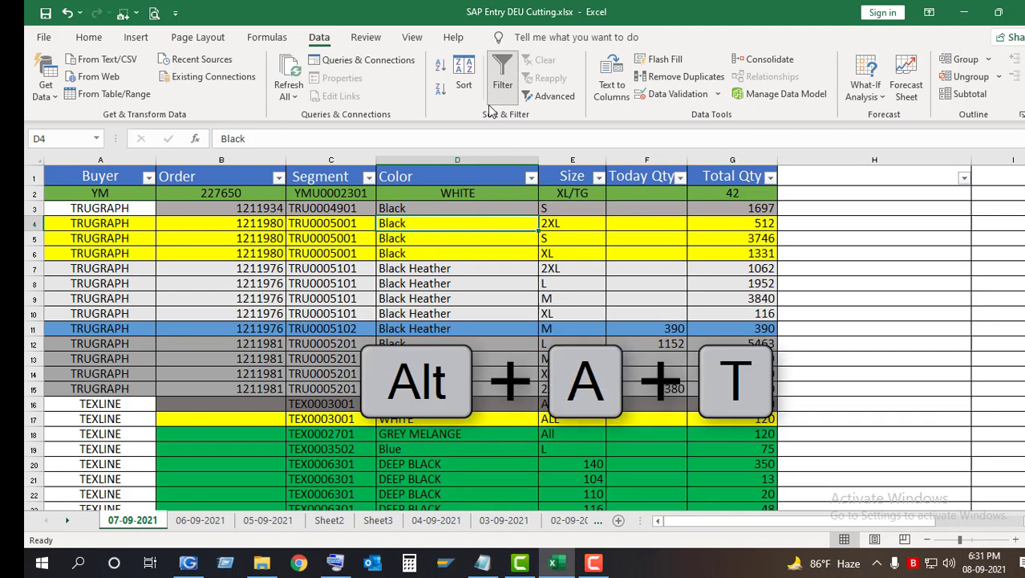
key(alt+a)
key(t)
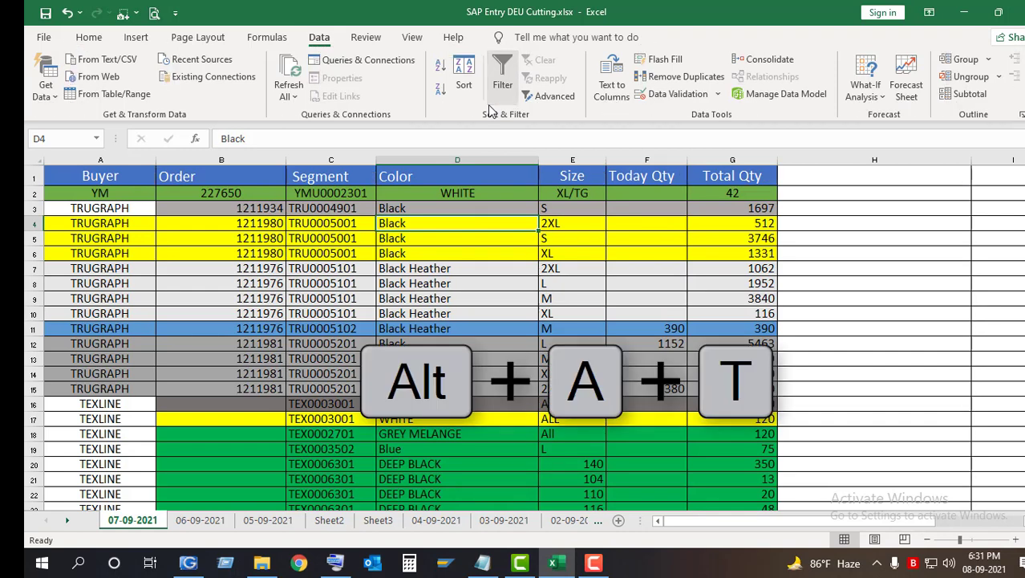
- Turn on filtering for the table's header row and select cell D2
key(Down)
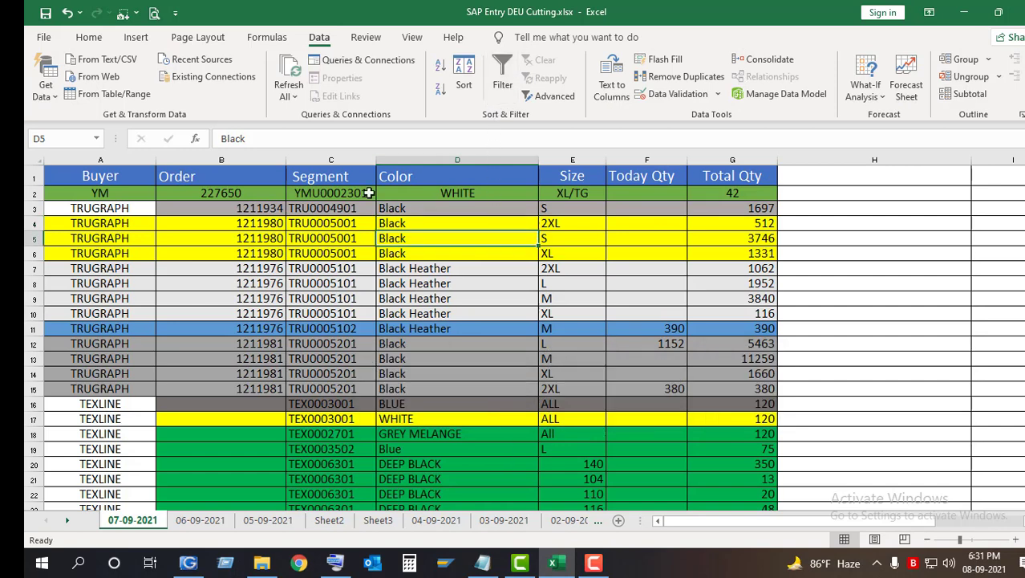
key(ctrl+shift+l)
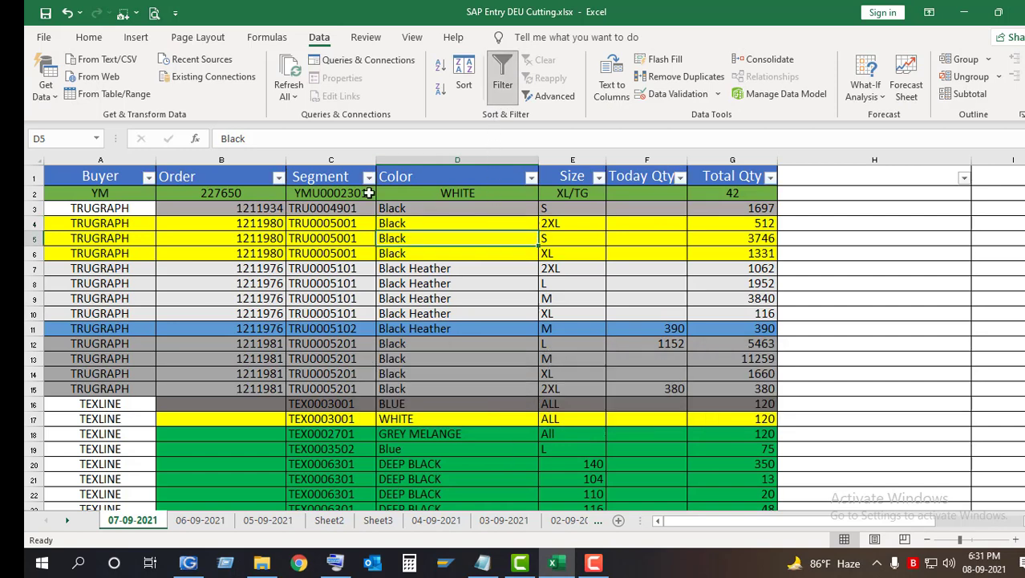
click(528, 194)
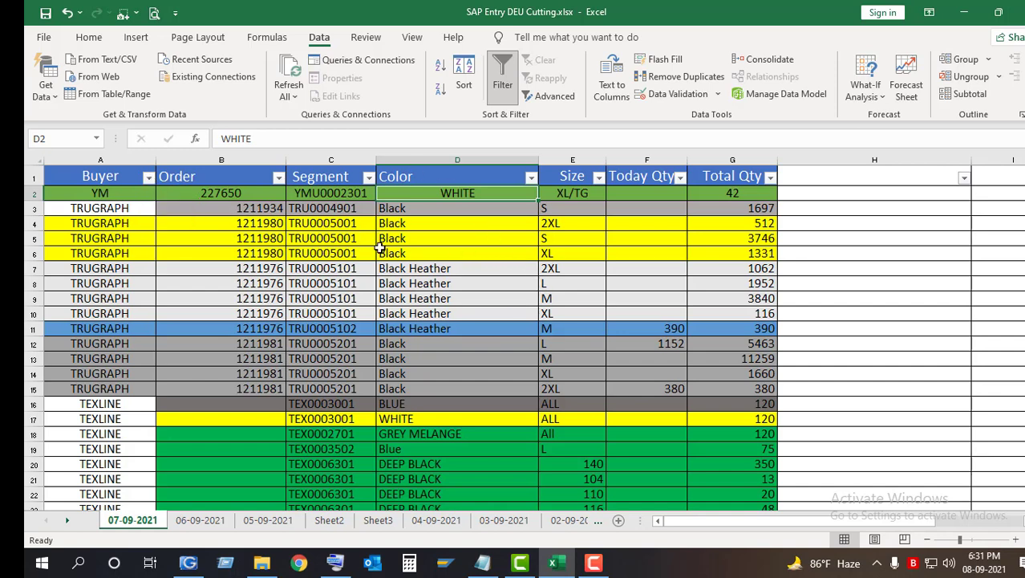
click(149, 179)
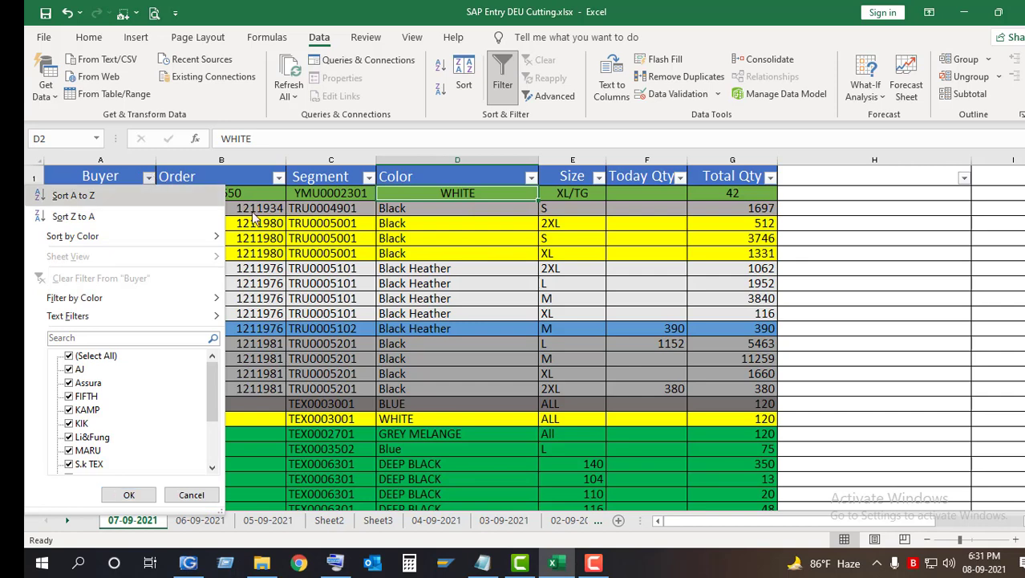
click(155, 183)
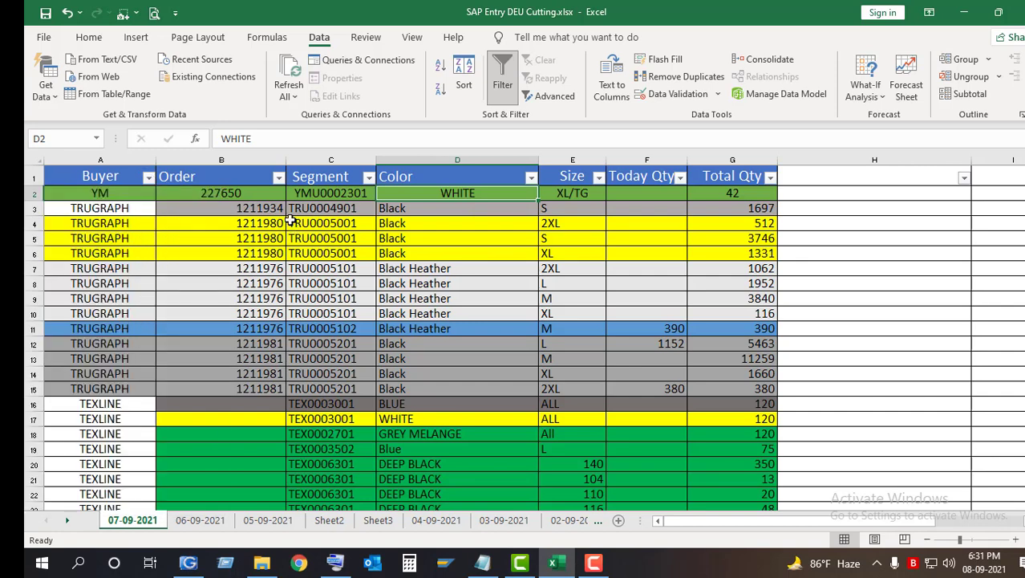
click(149, 179)
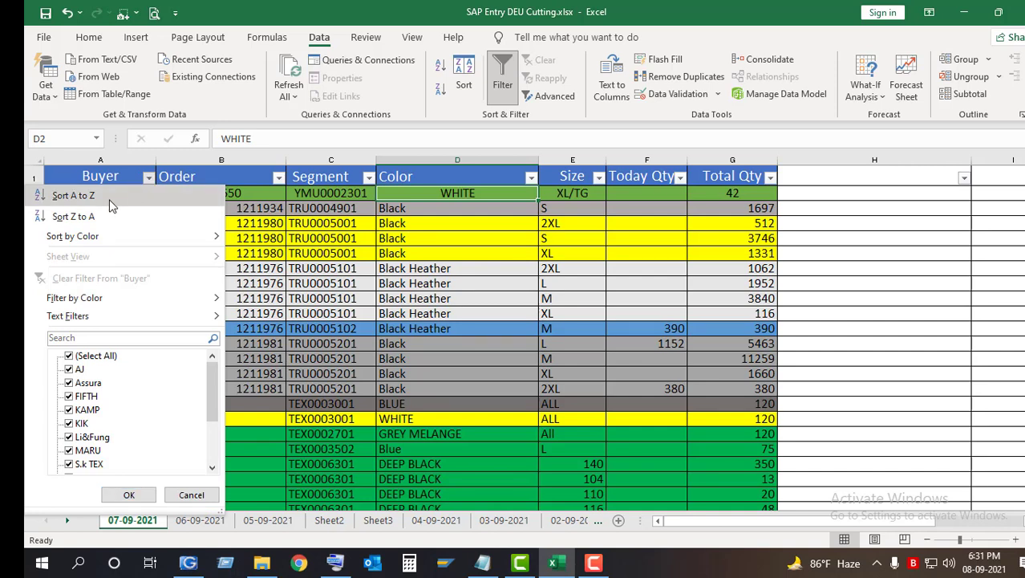
click(377, 236)
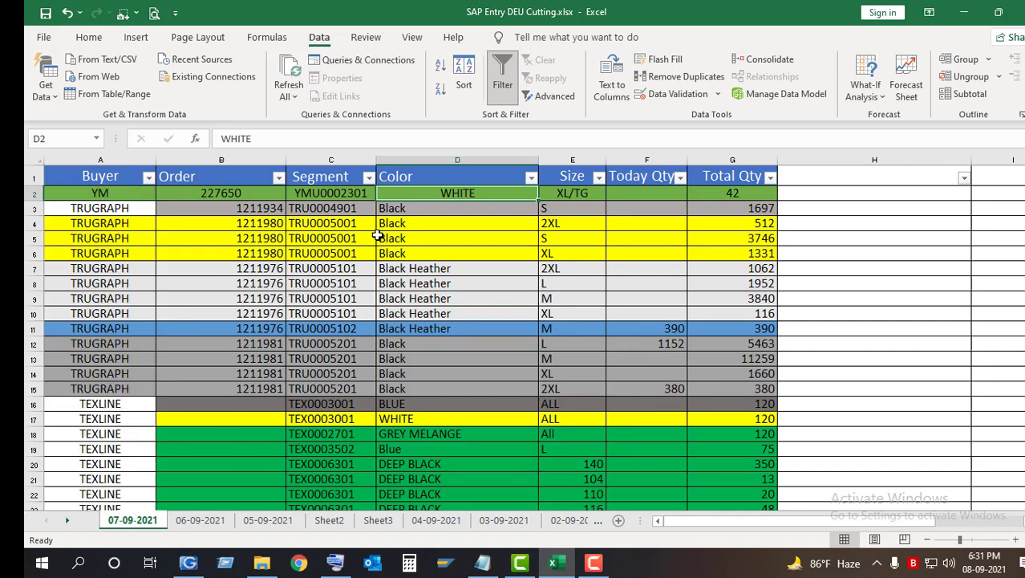
- Sort the table by the Buyer column from A to Z
click(149, 179)
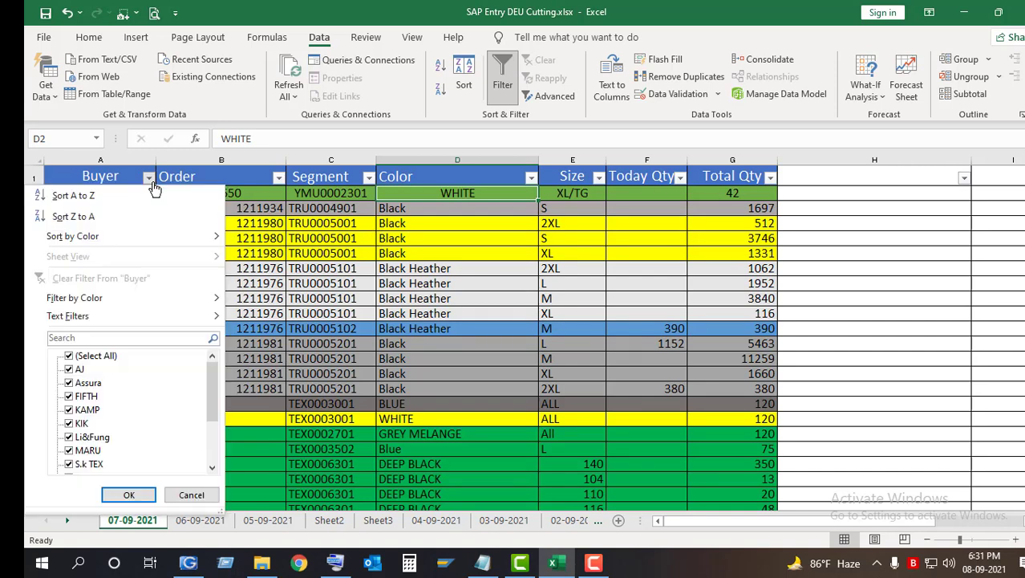
click(93, 201)
click(100, 197)
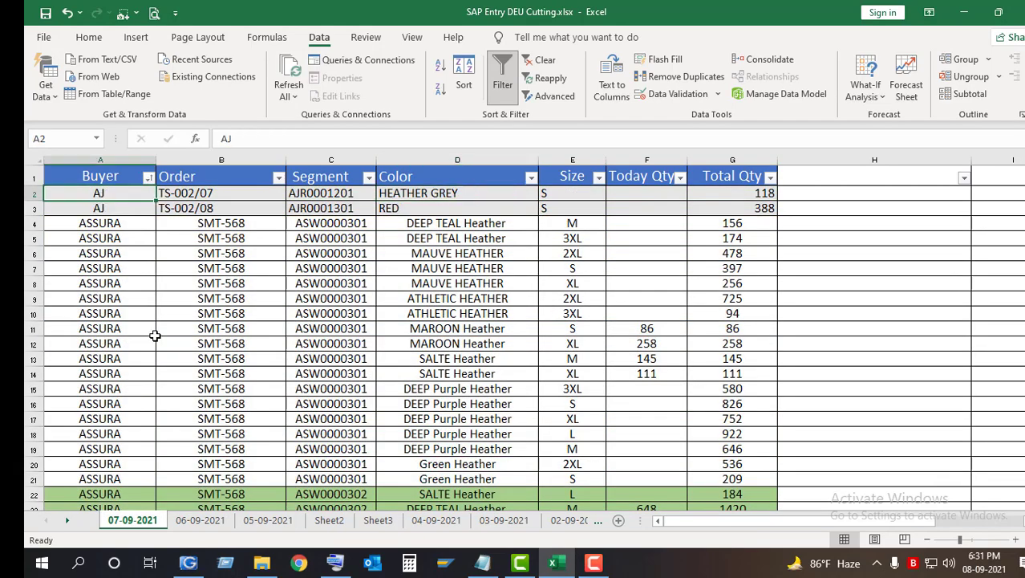
click(566, 268)
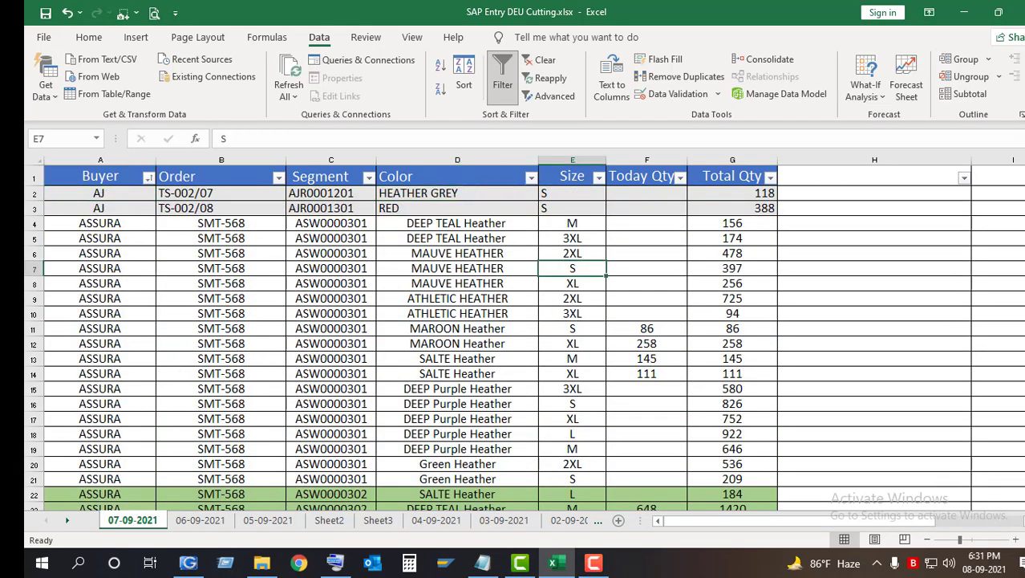
mouse_move(1020, 172)
mouse_down()
mouse_move(1019, 187)
mouse_move(1019, 171)
mouse_up()
- Filter the Buyer column to show only the TAG records and select the first TAG row's Segment cell
click(148, 176)
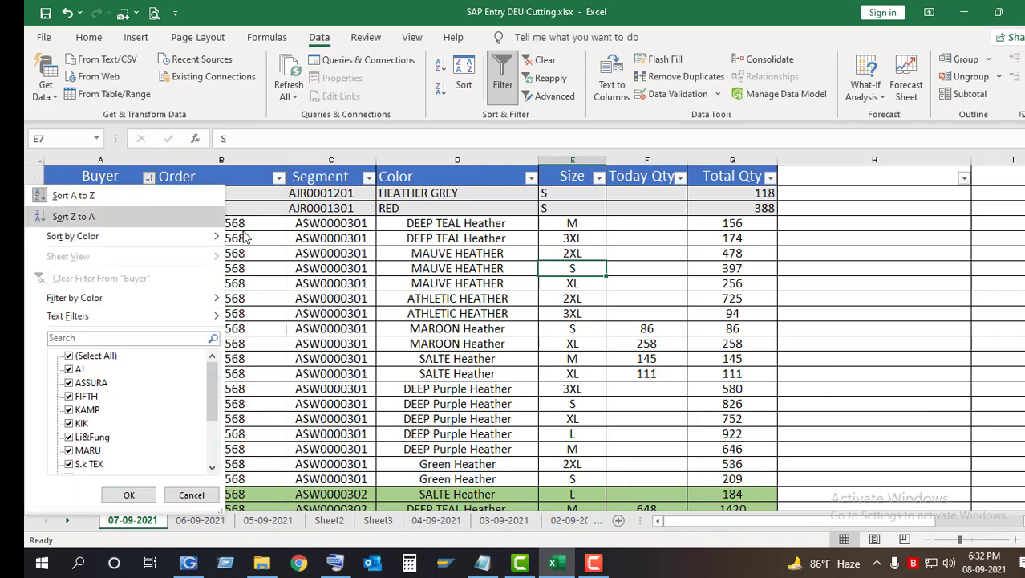
drag(215, 371, 214, 341)
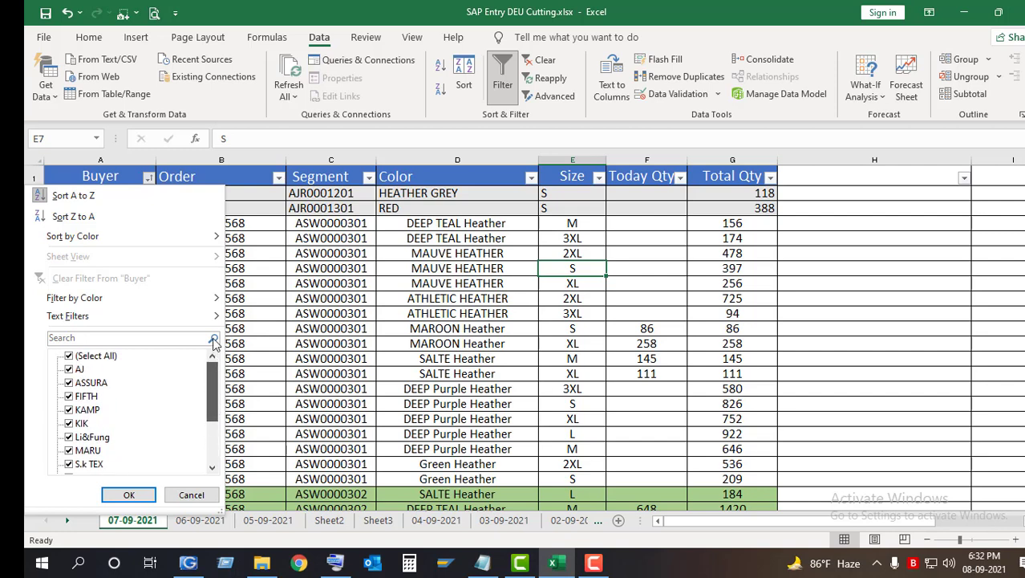
click(122, 357)
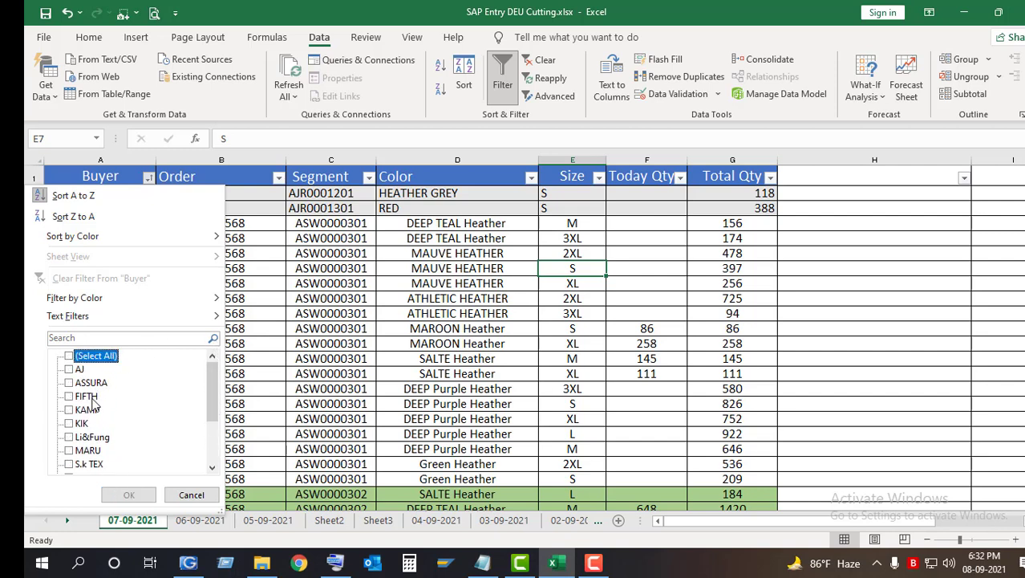
drag(213, 381, 218, 415)
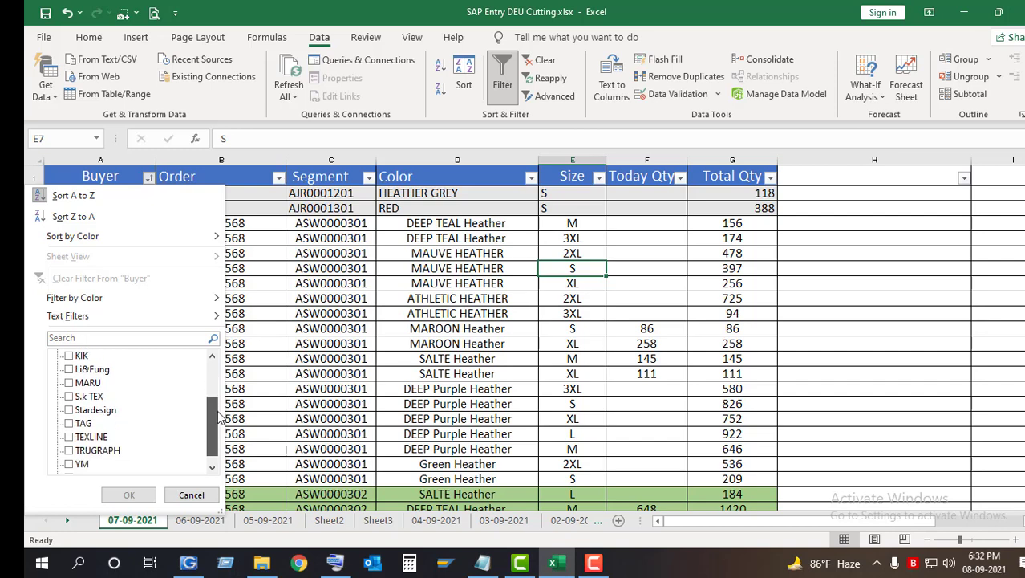
click(83, 423)
click(129, 494)
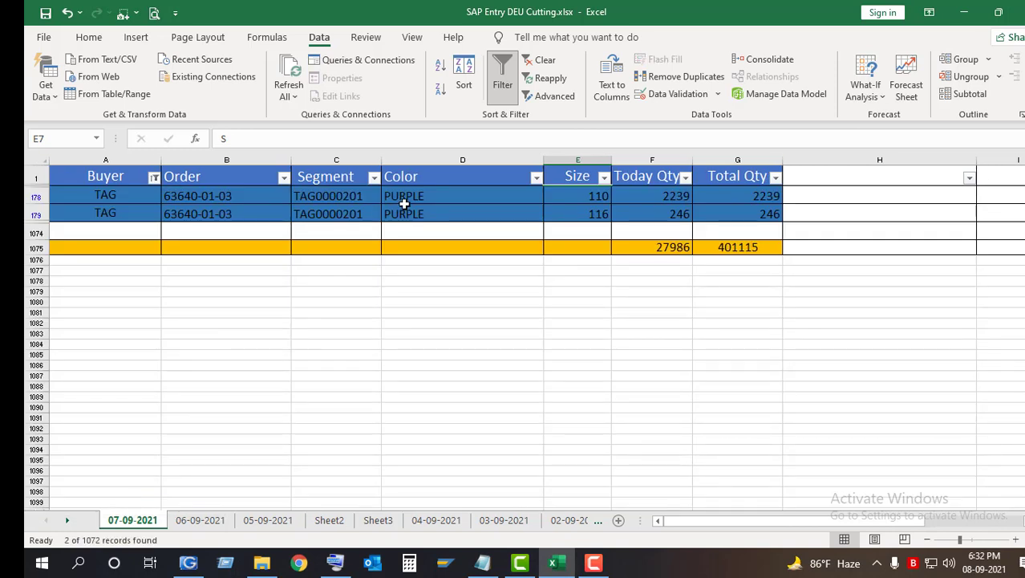
drag(400, 200, 502, 215)
click(365, 202)
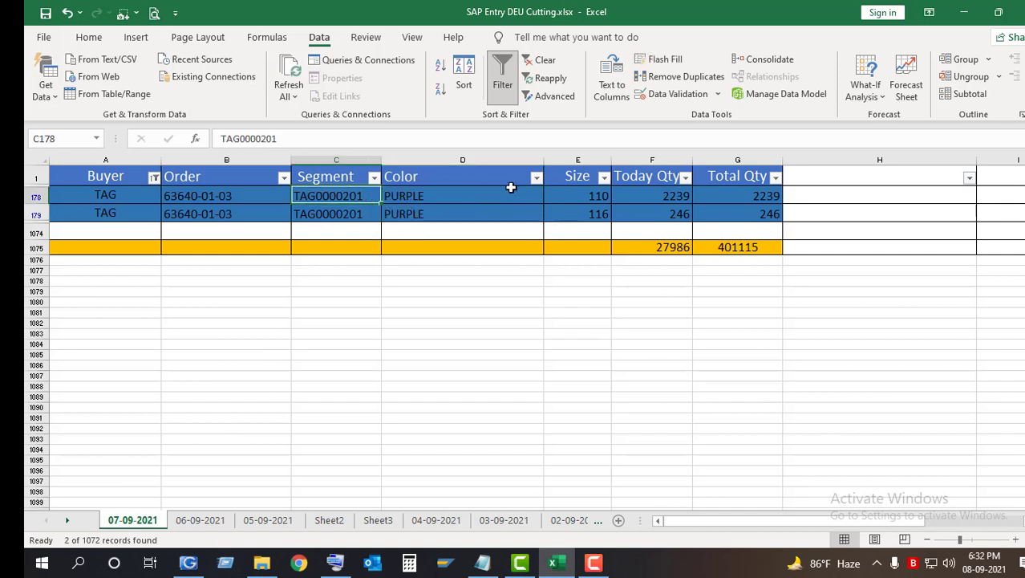
- Check the Size column's filter options without changing them, and clear the filter from the Buyer column
click(605, 179)
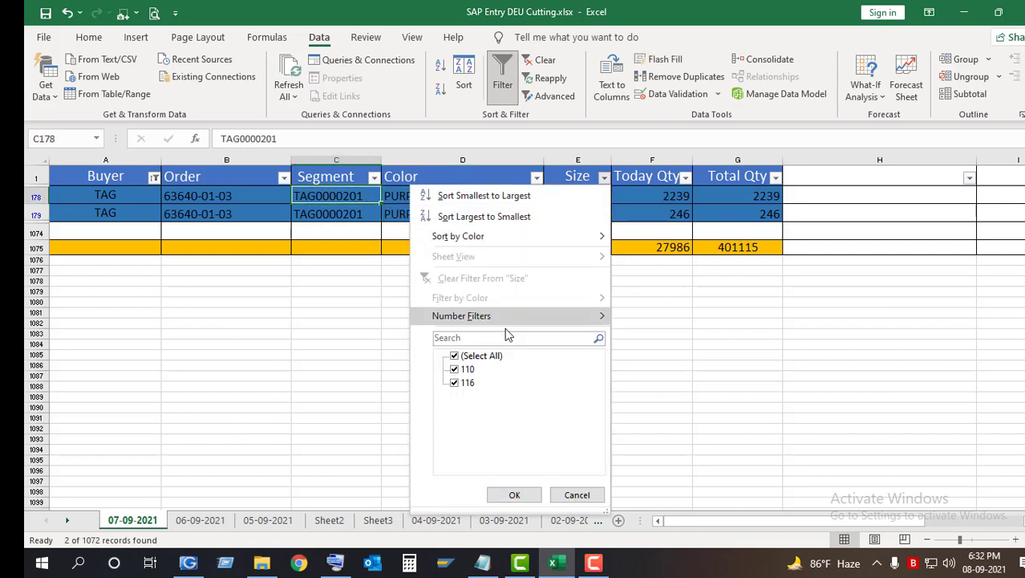
click(665, 224)
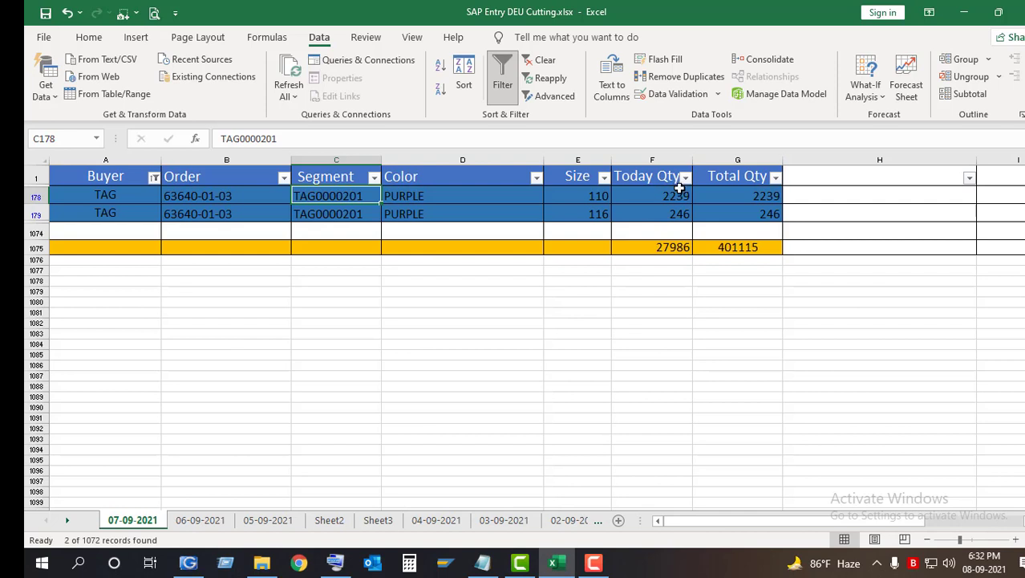
click(154, 177)
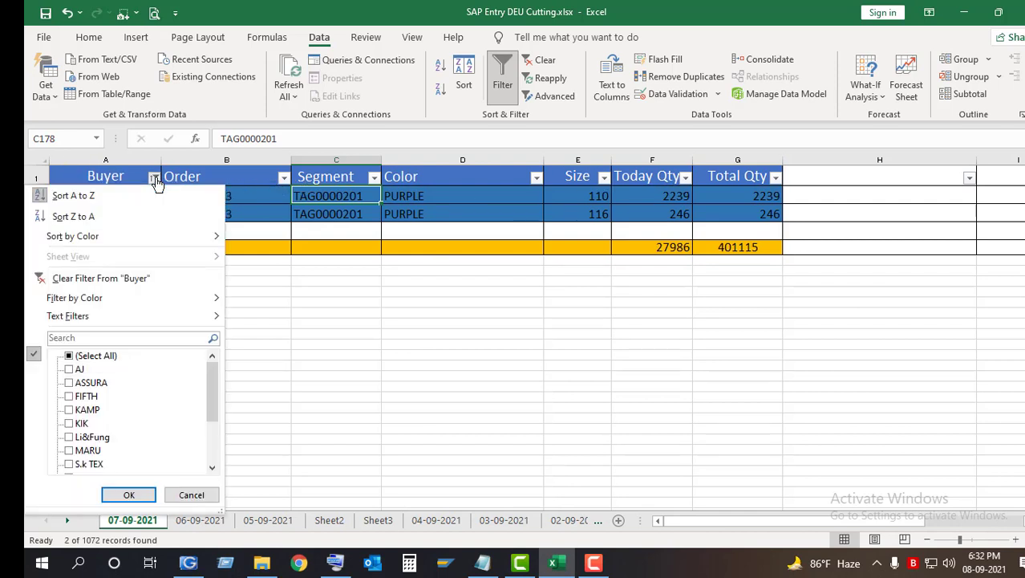
click(85, 279)
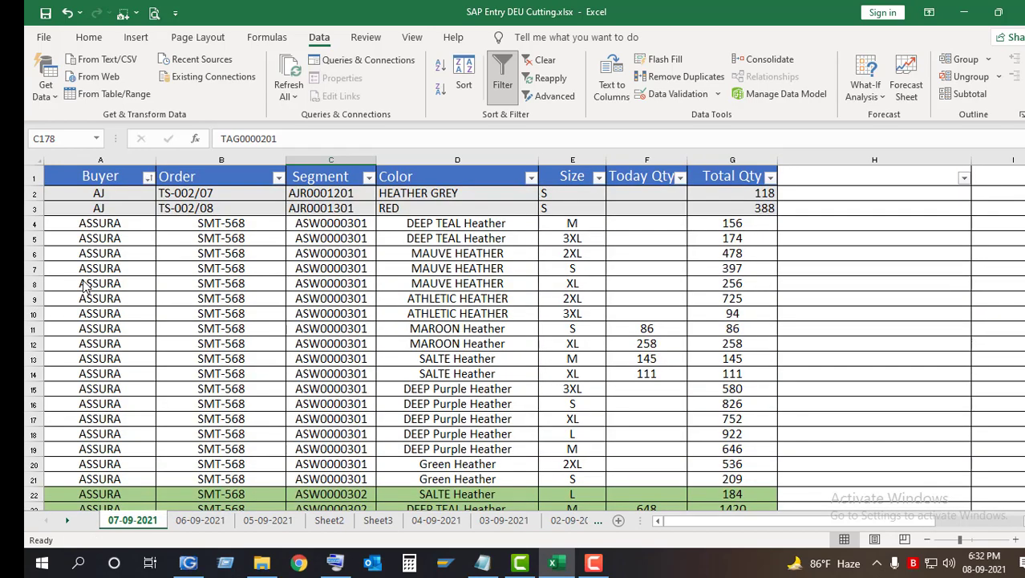
- Filter the Buyer column to show only the KIK records and select cell E104 in the Size column
click(151, 178)
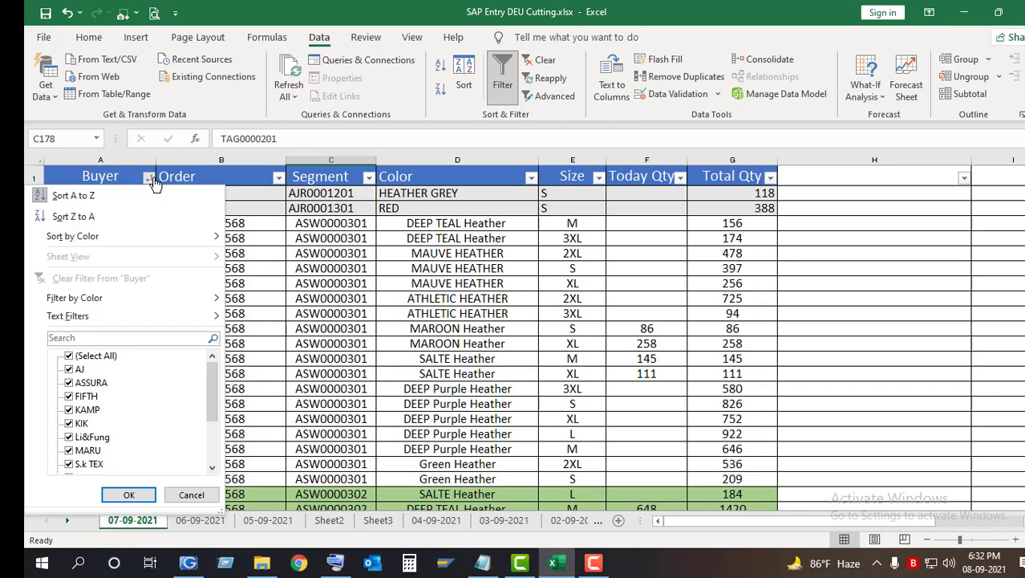
click(97, 358)
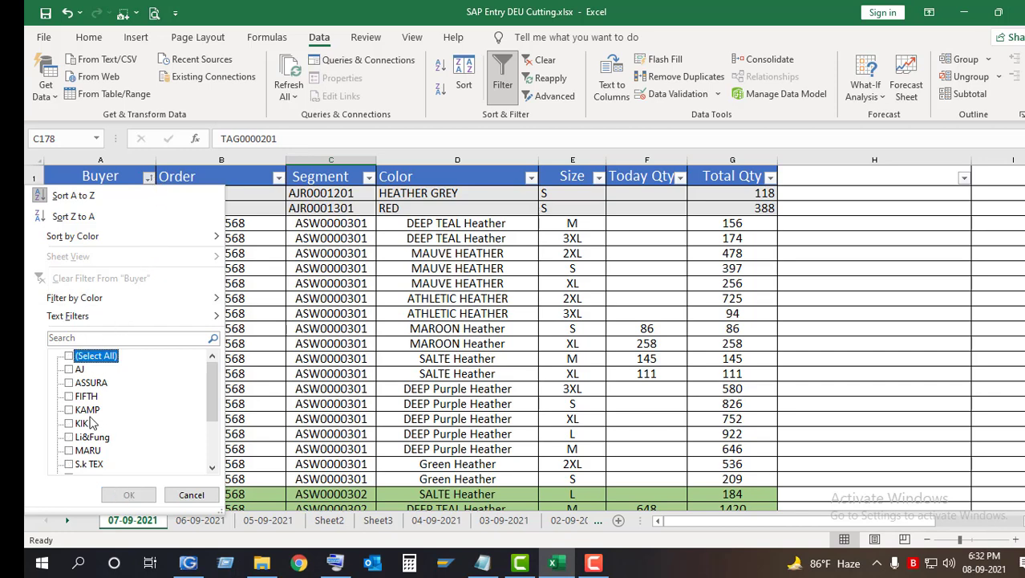
click(86, 423)
click(135, 495)
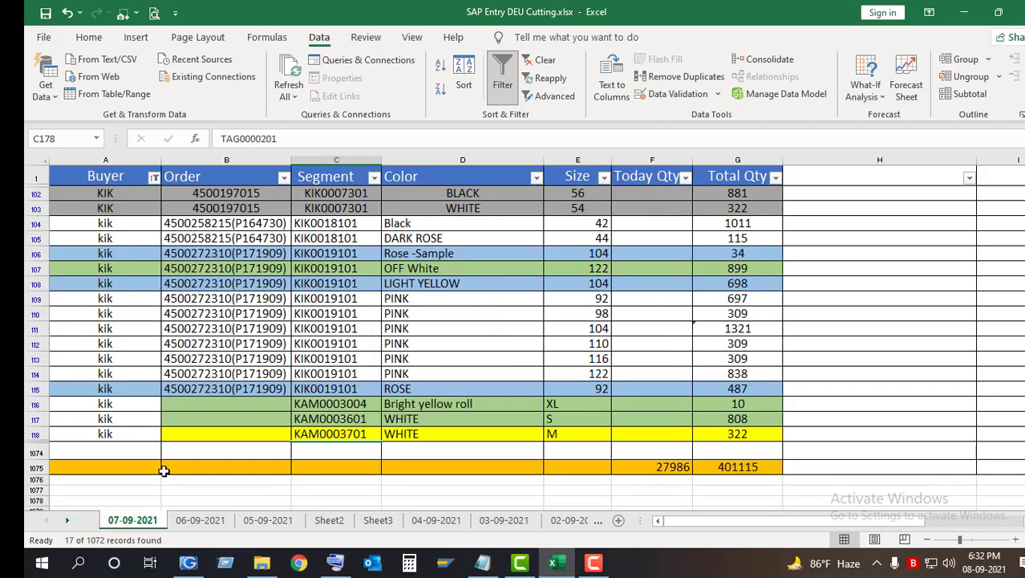
click(353, 267)
click(569, 223)
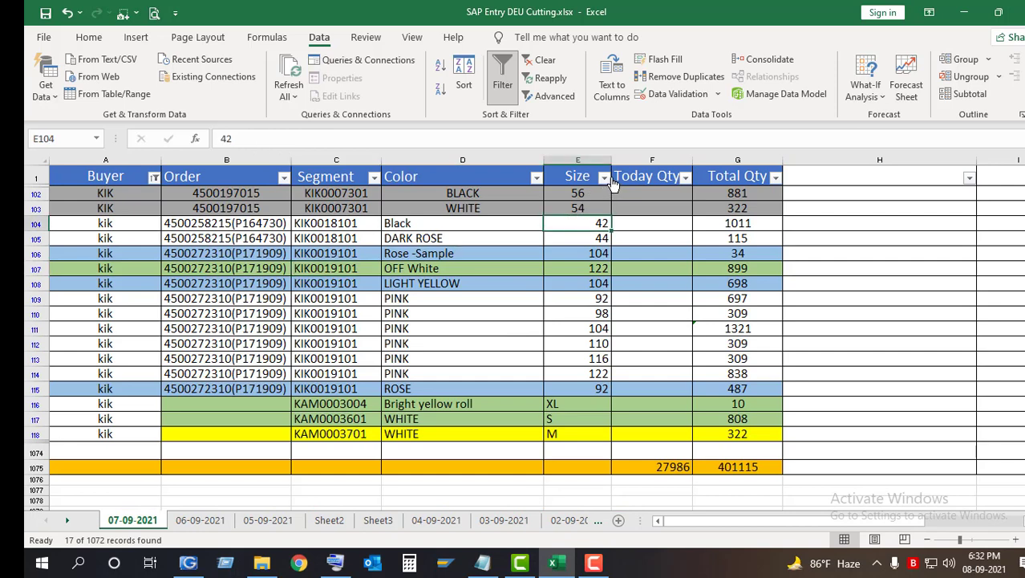
- Filter the Color column to show only the PINK records and select cell G113 in the Total Qty column
click(536, 177)
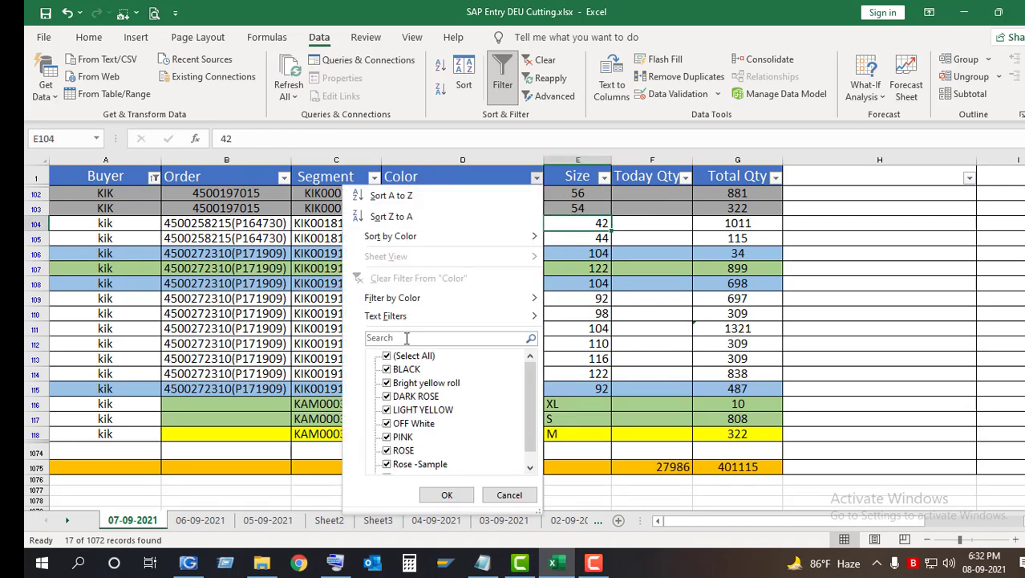
click(406, 356)
click(410, 437)
click(447, 495)
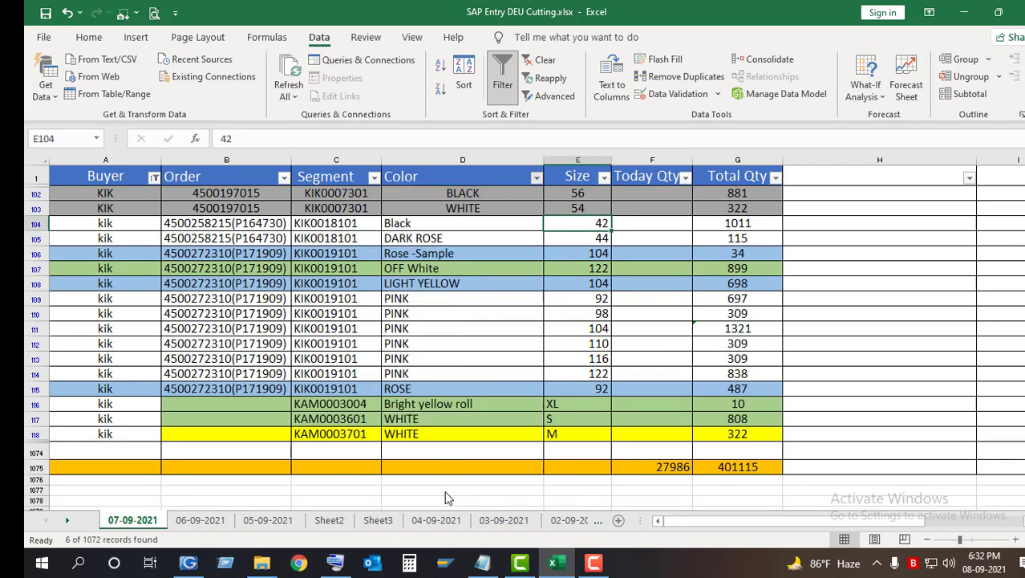
click(474, 267)
click(731, 208)
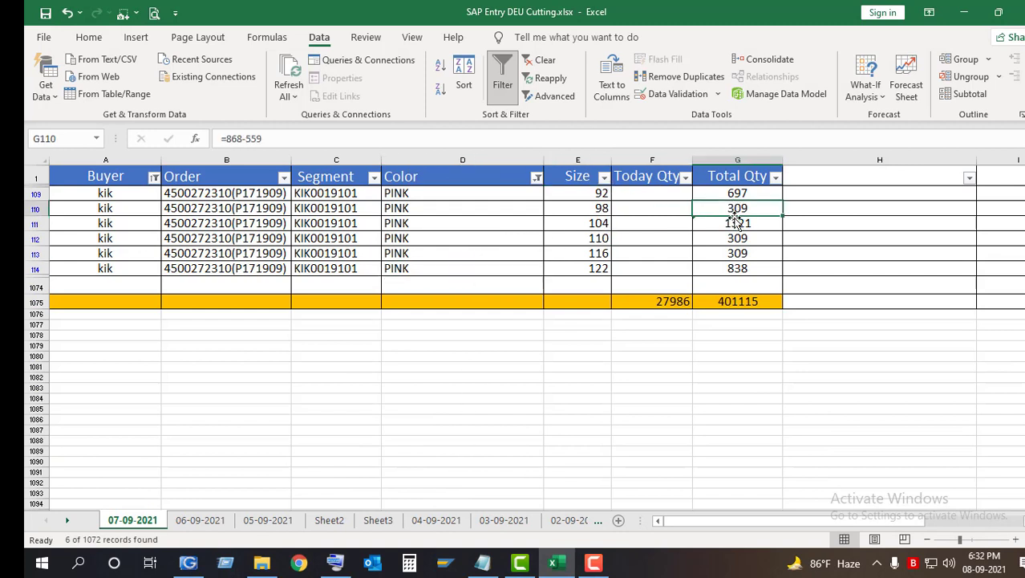
click(741, 251)
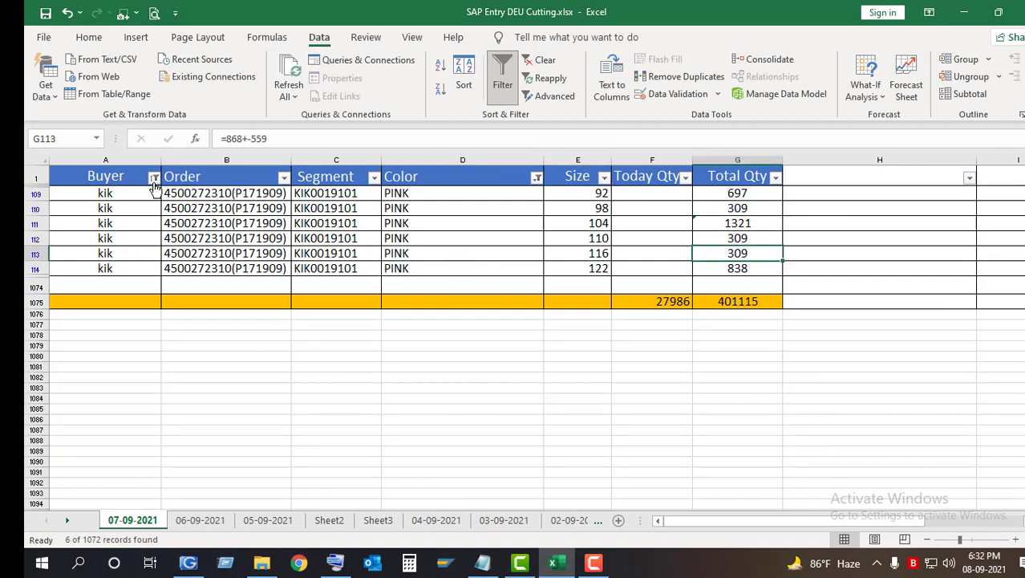
- Clear the filters from the Color and Buyer columns
click(536, 177)
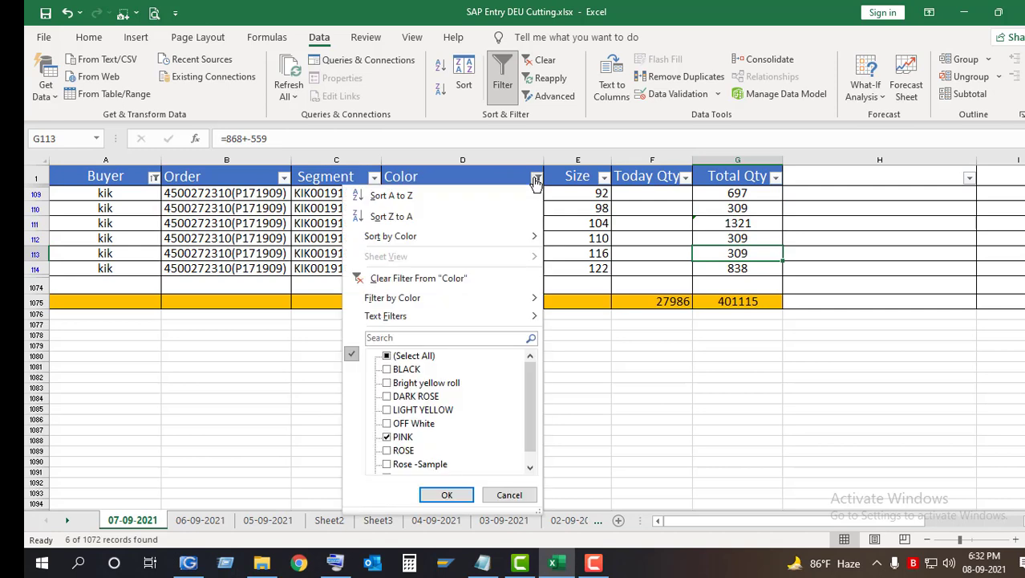
click(417, 279)
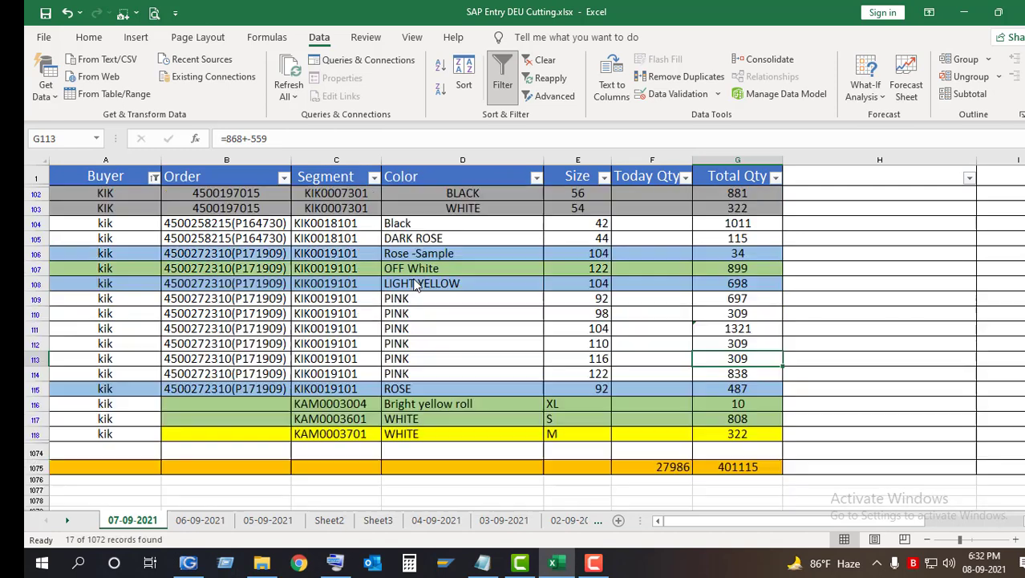
click(159, 179)
click(105, 278)
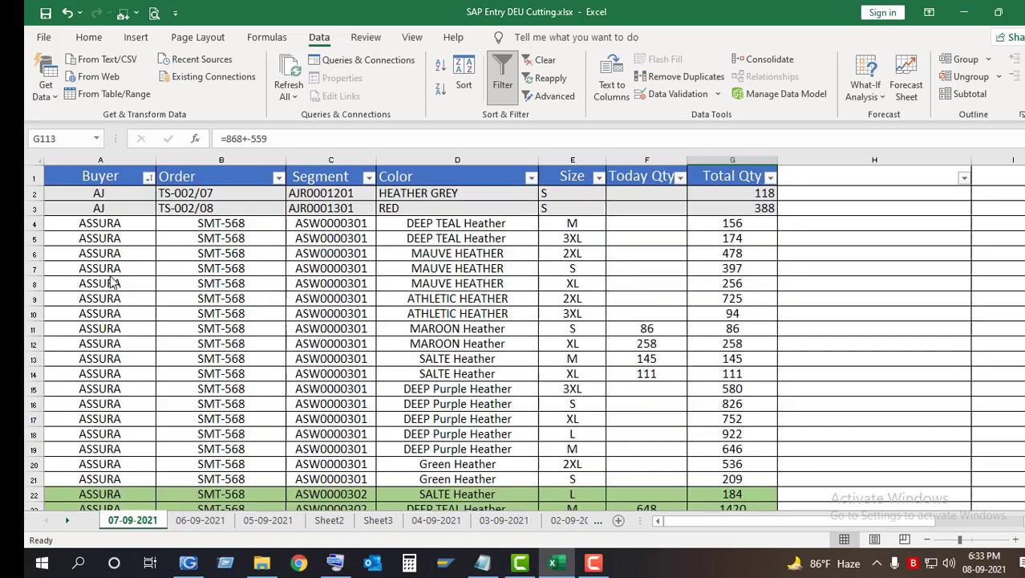
- Check the Buyer column's filter options without changing them, and select cell C4
click(149, 184)
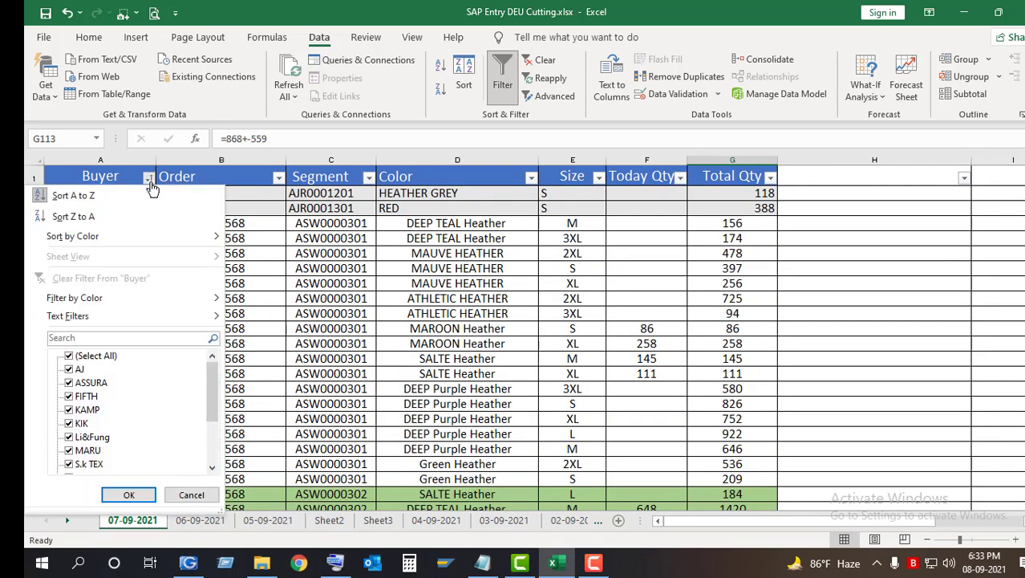
click(312, 260)
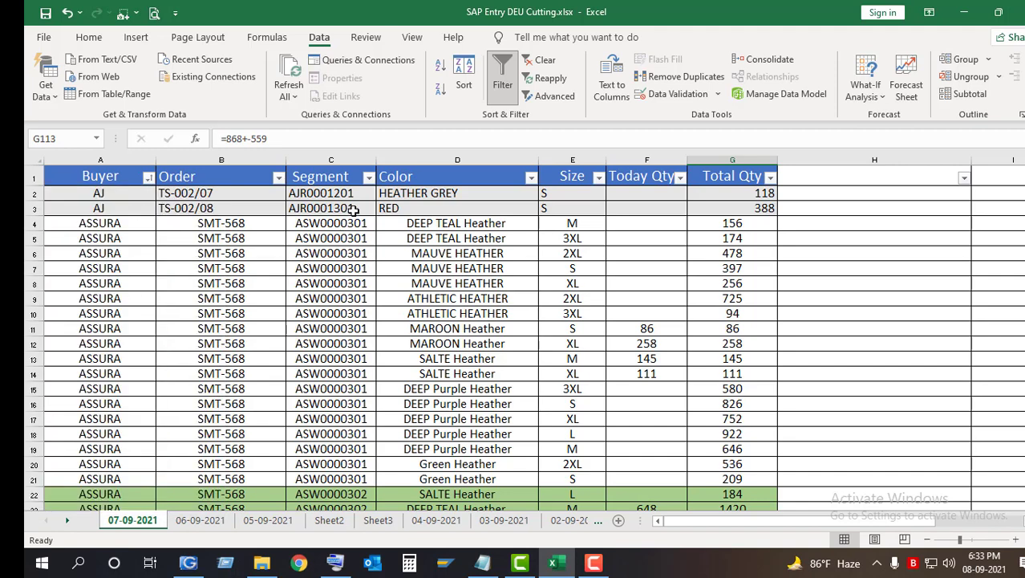
click(326, 221)
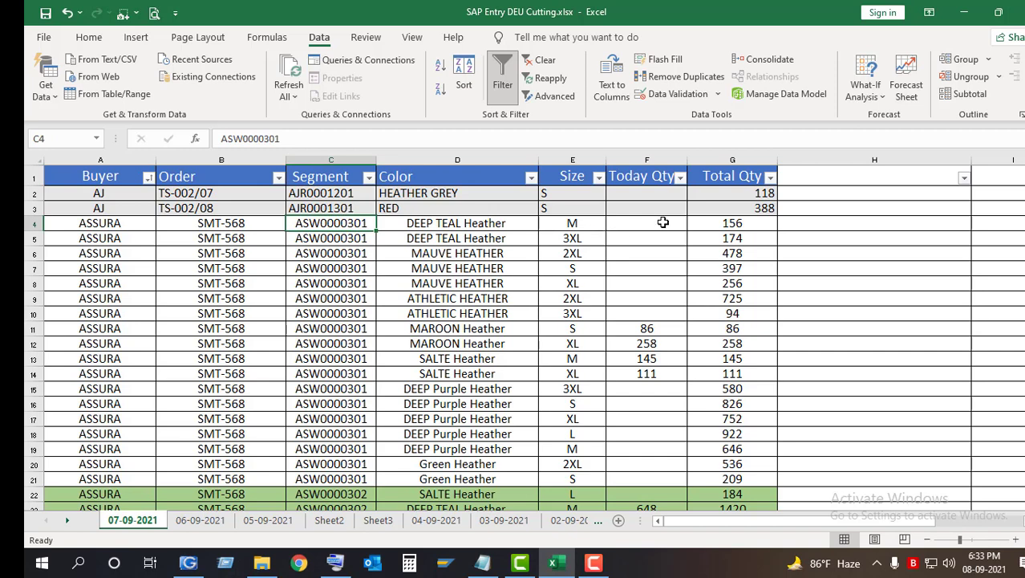
- Filter the Total Qty column with a number filter for values greater than 500
click(770, 178)
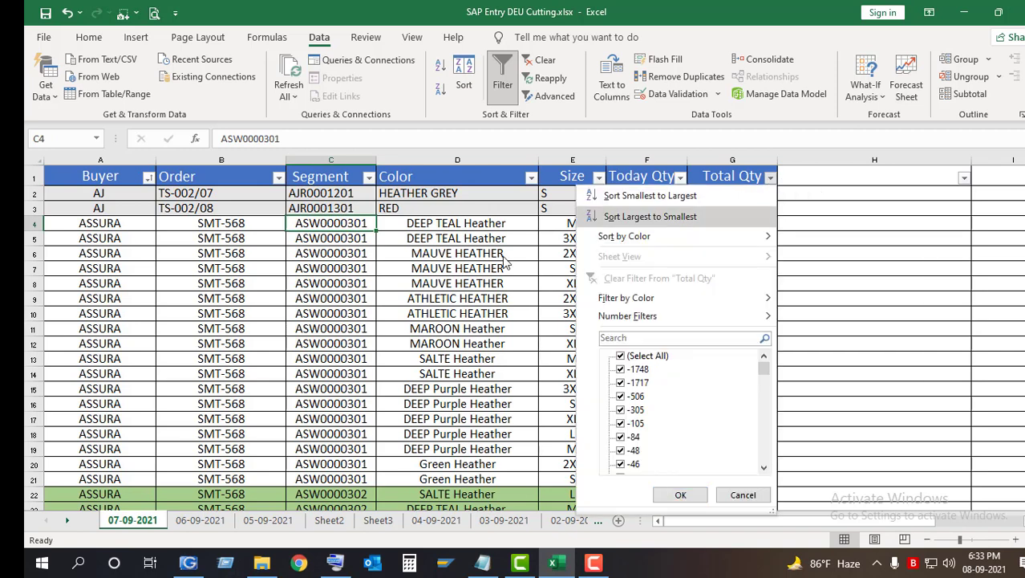
key(Escape)
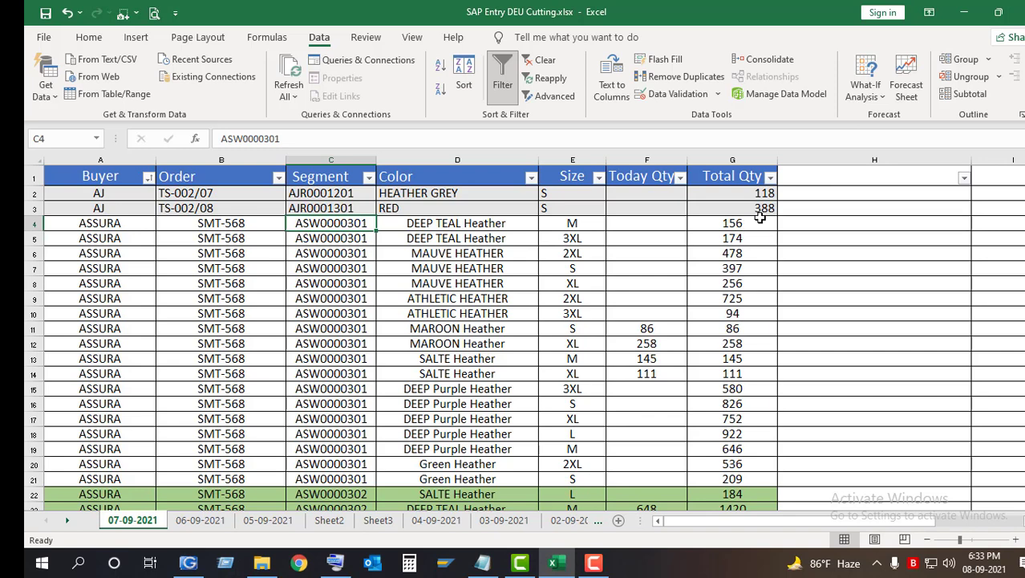
click(770, 178)
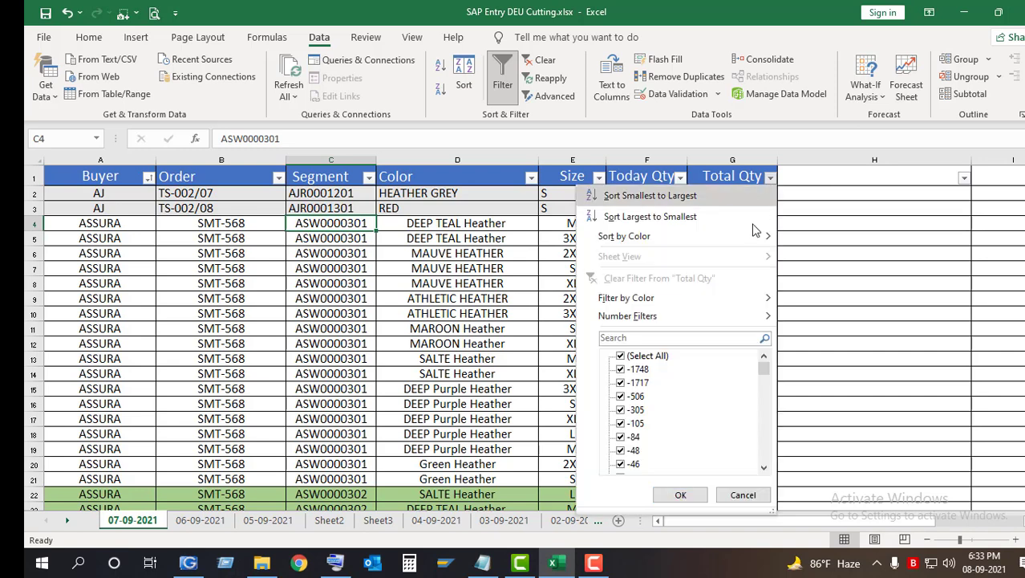
mouse_move(668, 315)
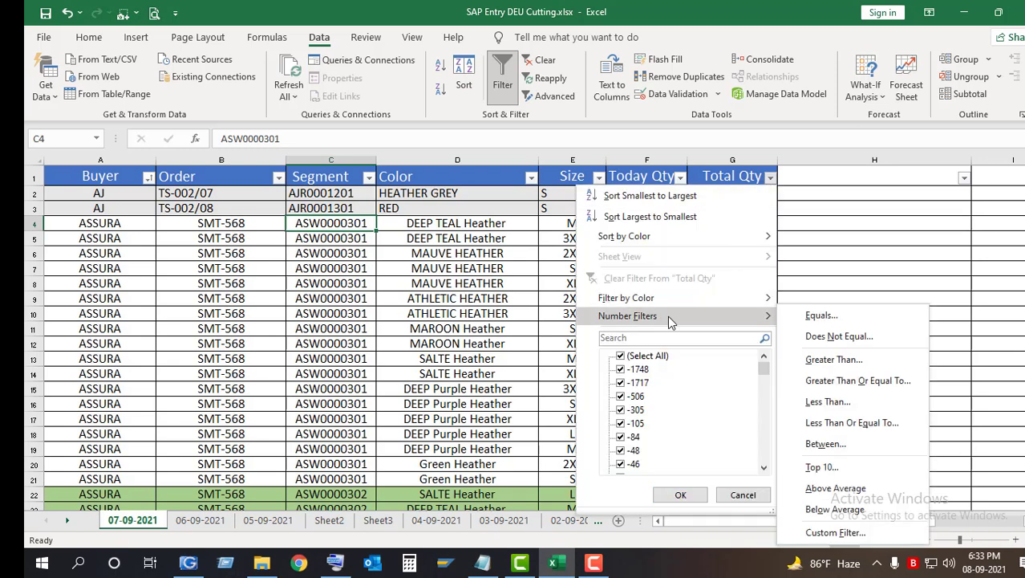
click(833, 361)
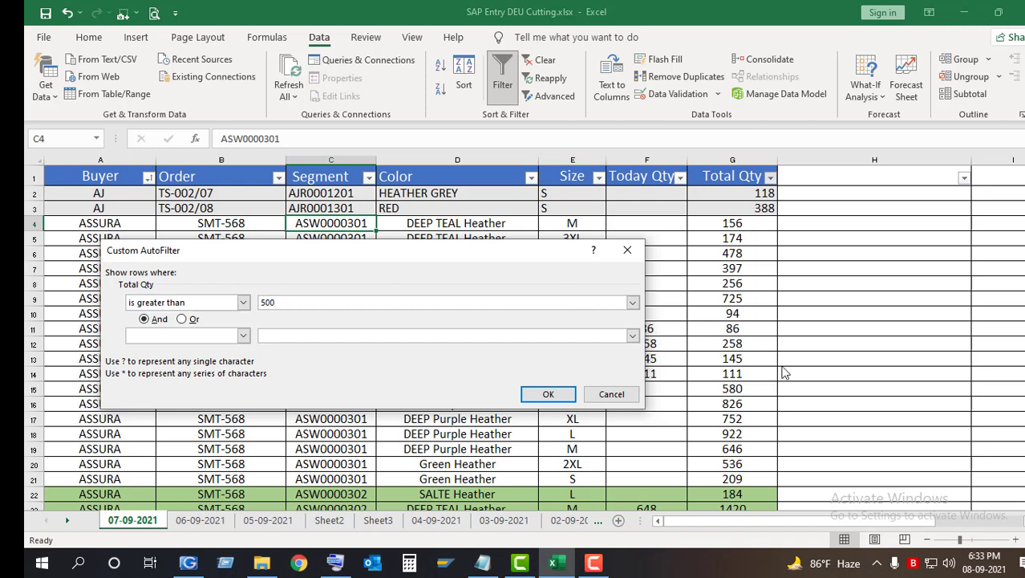
click(548, 394)
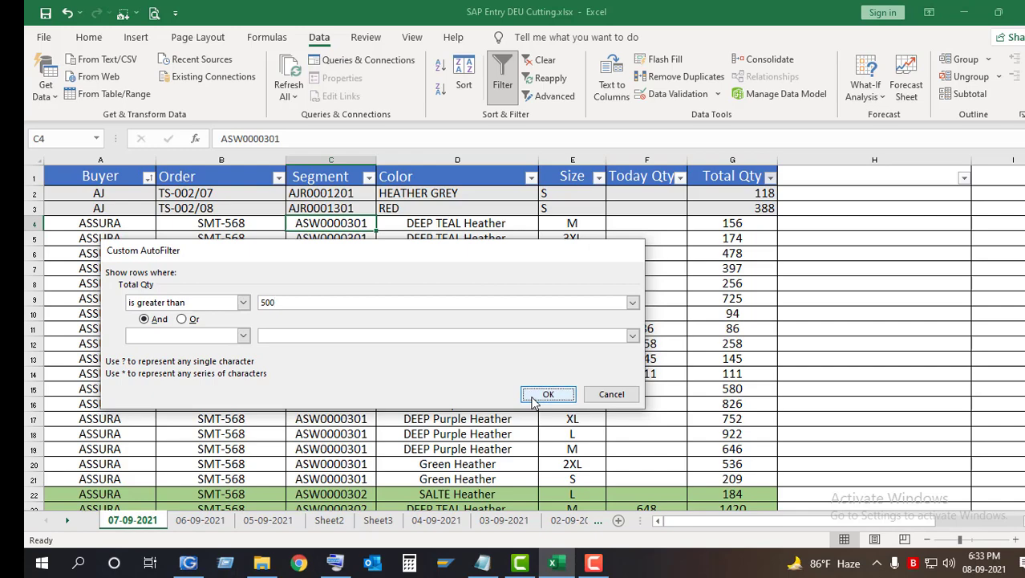
- Review the filtered Total Qty values from cell G9 down to G62 and return to the column header
click(726, 193)
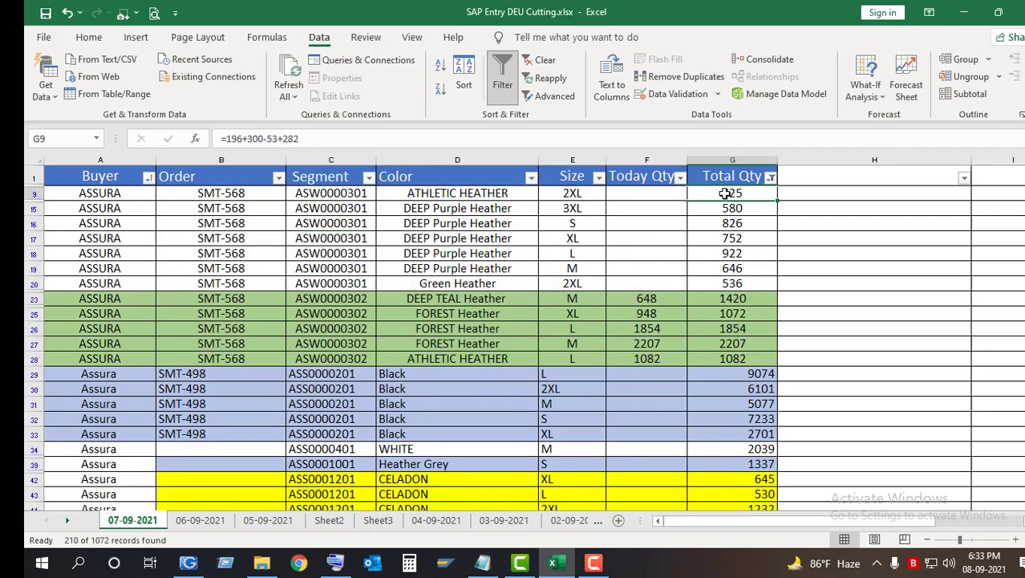
key(Down)
key(Down)
key(Down)
key(Down)
key(Down)
key(Down)
key(Down)
key(Down)
key(Down)
key(Down)
key(Down)
key(Down)
key(Down)
key(Down)
key(Down)
key(Down)
key(Down)
key(Down)
key(Down)
key(Down)
key(Down)
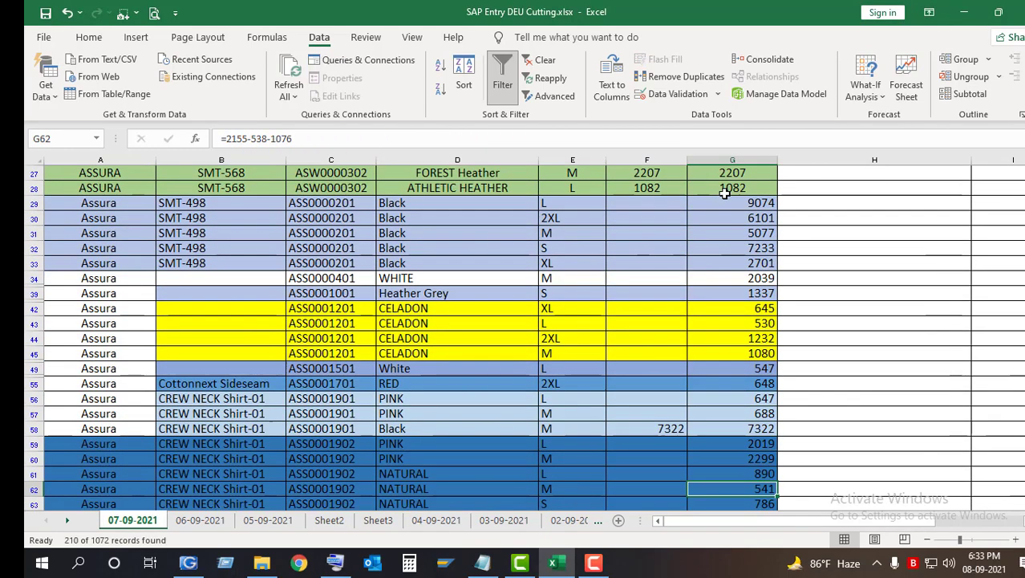
key(Up)
key(Up)
key(Up)
key(Up)
key(Up)
key(Up)
key(Up)
key(Up)
key(Up)
key(Up)
key(Up)
key(Up)
key(Up)
key(Up)
key(Up)
key(Up)
key(Up)
key(Up)
key(Up)
key(Up)
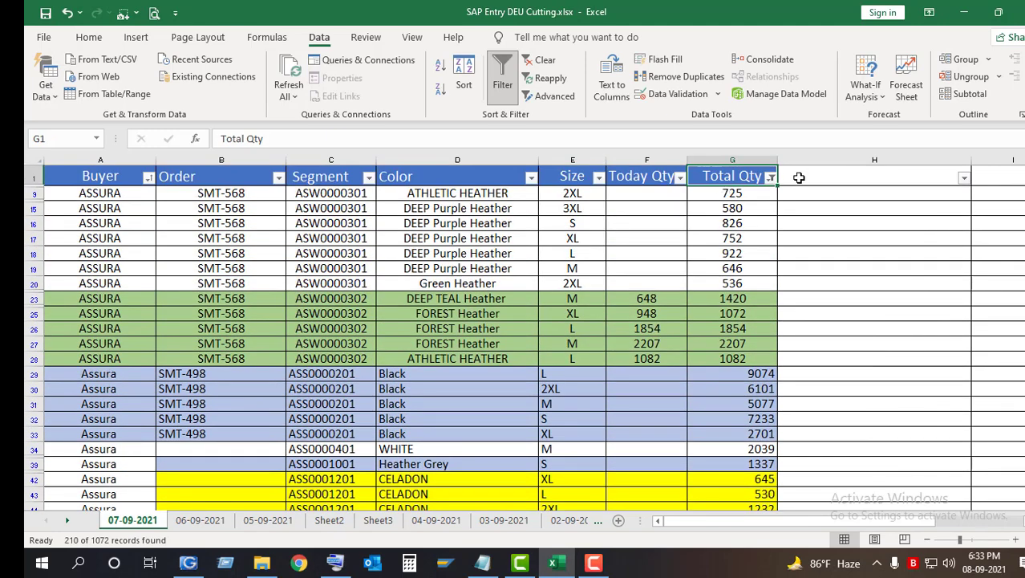
- Clear the Total Qty filter and apply a number filter for values less than 500 to that column
click(770, 176)
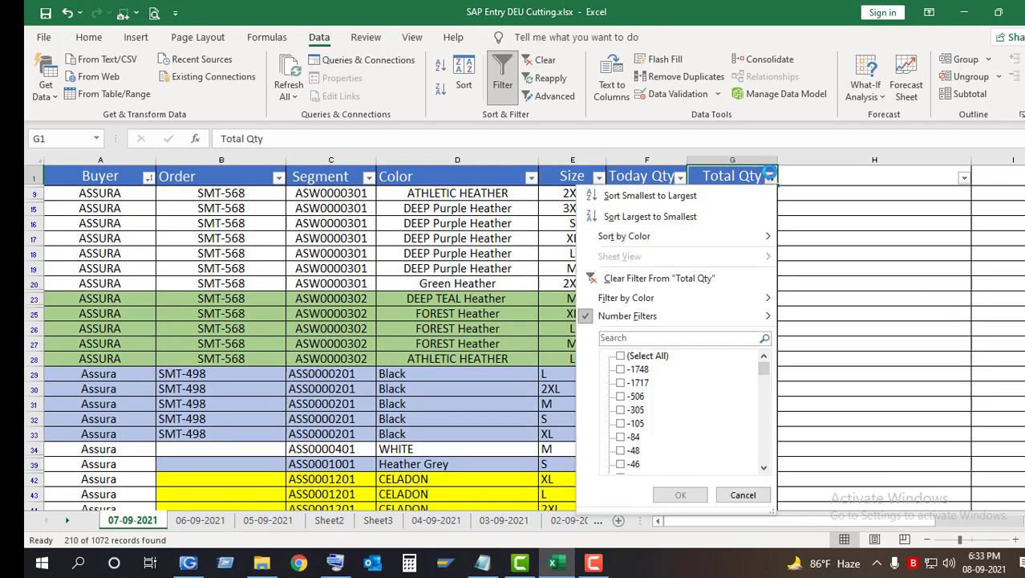
click(646, 278)
click(770, 177)
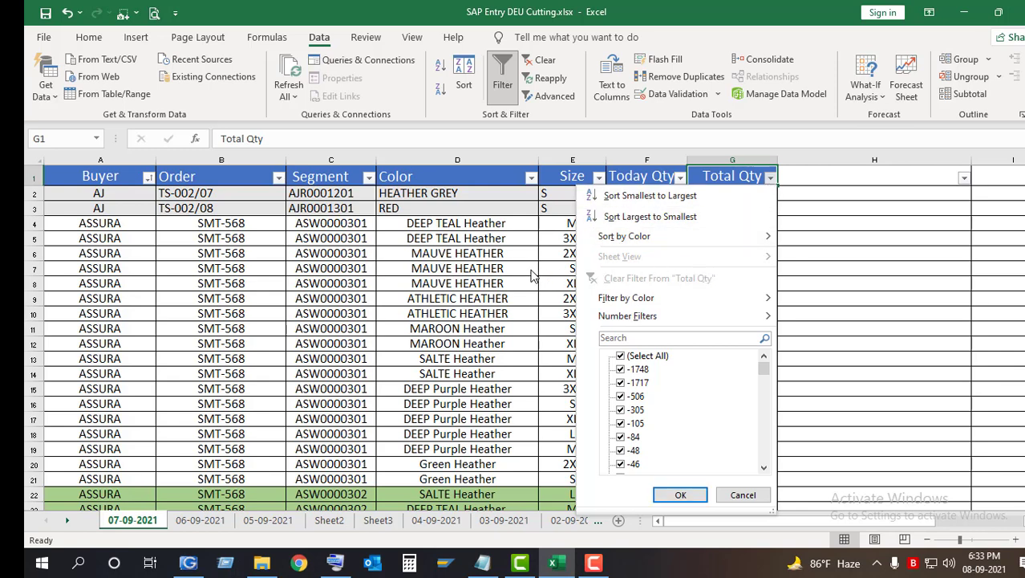
click(771, 178)
click(770, 178)
mouse_move(648, 316)
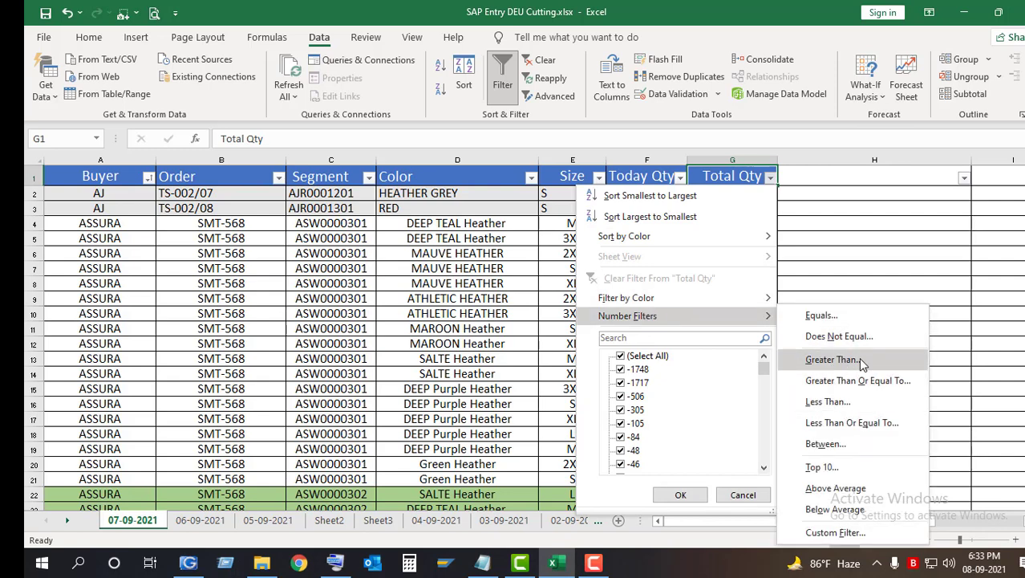
click(841, 402)
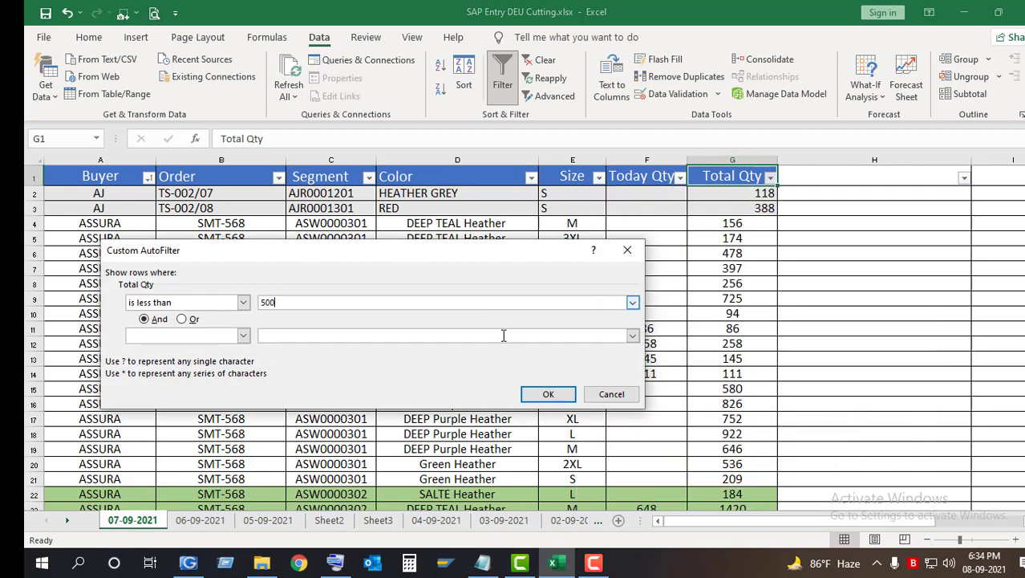
click(543, 394)
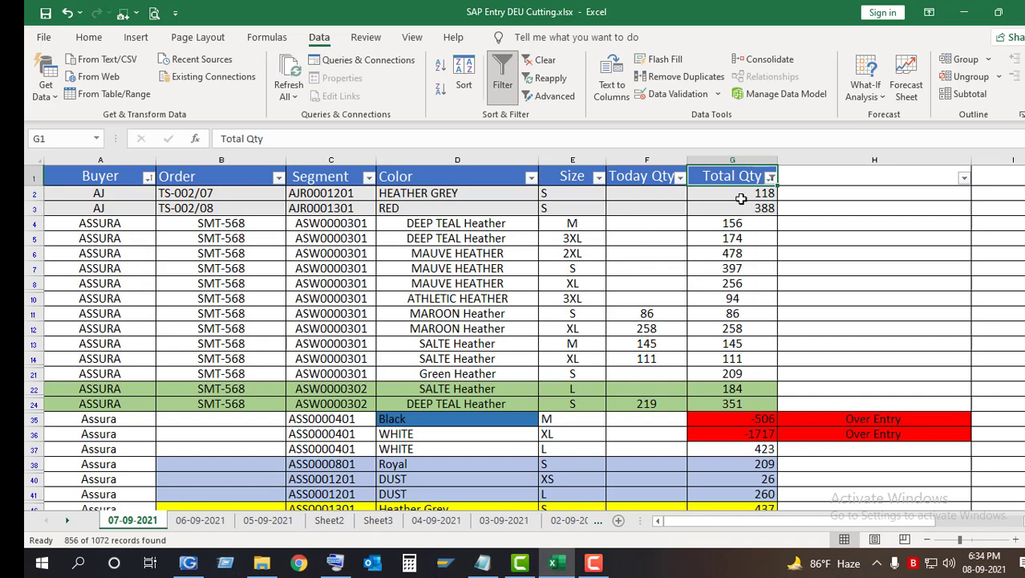
- Look over the first filtered Total Qty cells, select cell D5, and clear the filter from the Total Qty column
drag(742, 198, 715, 379)
click(887, 295)
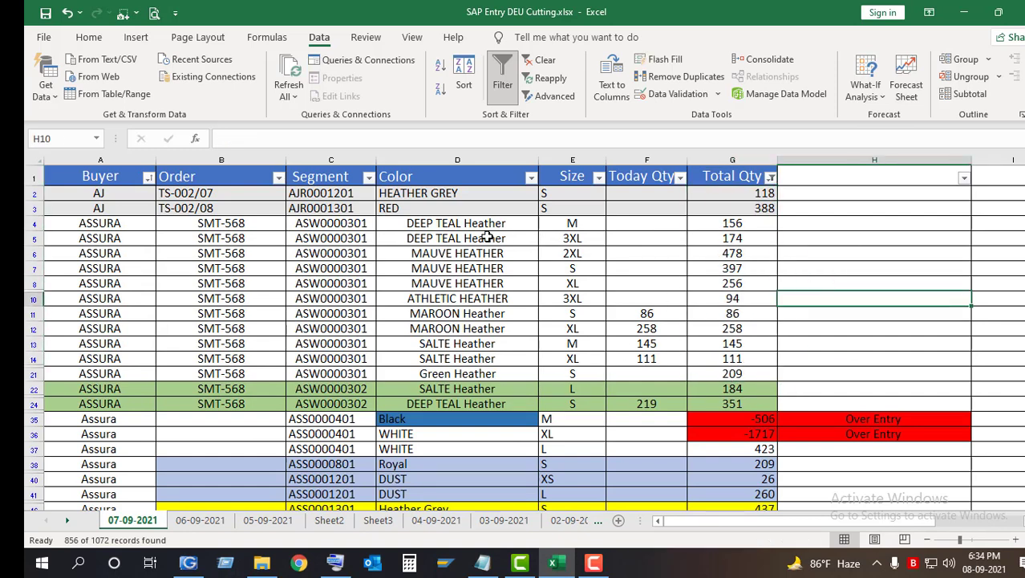
click(487, 238)
click(770, 178)
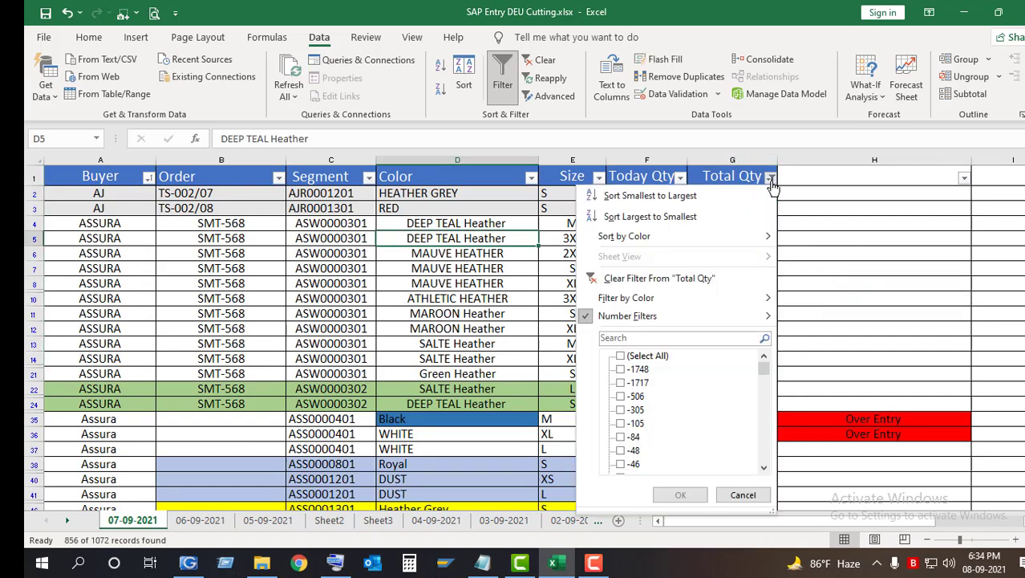
click(649, 281)
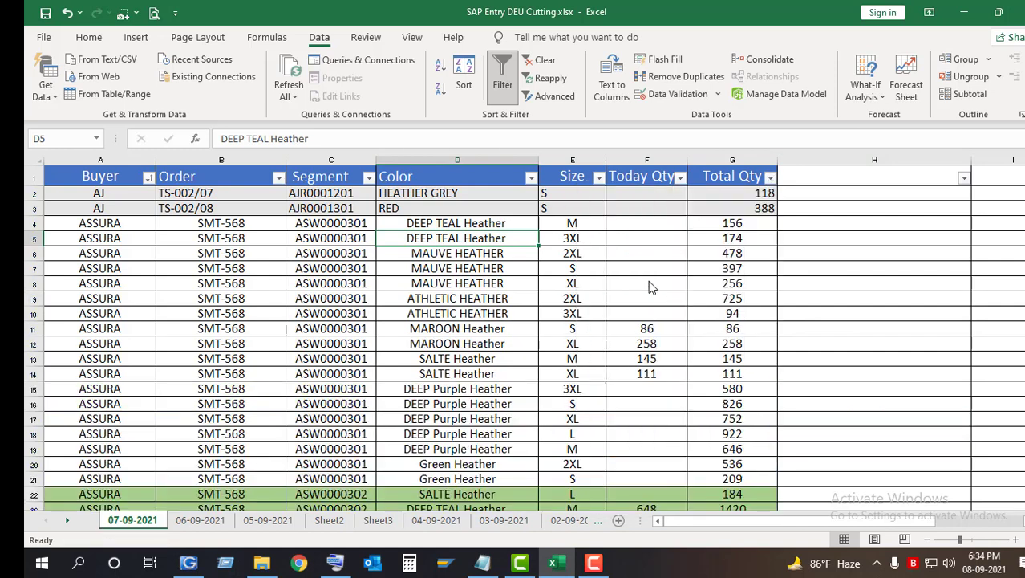
- Filter the Buyer column by the green cell color
click(148, 178)
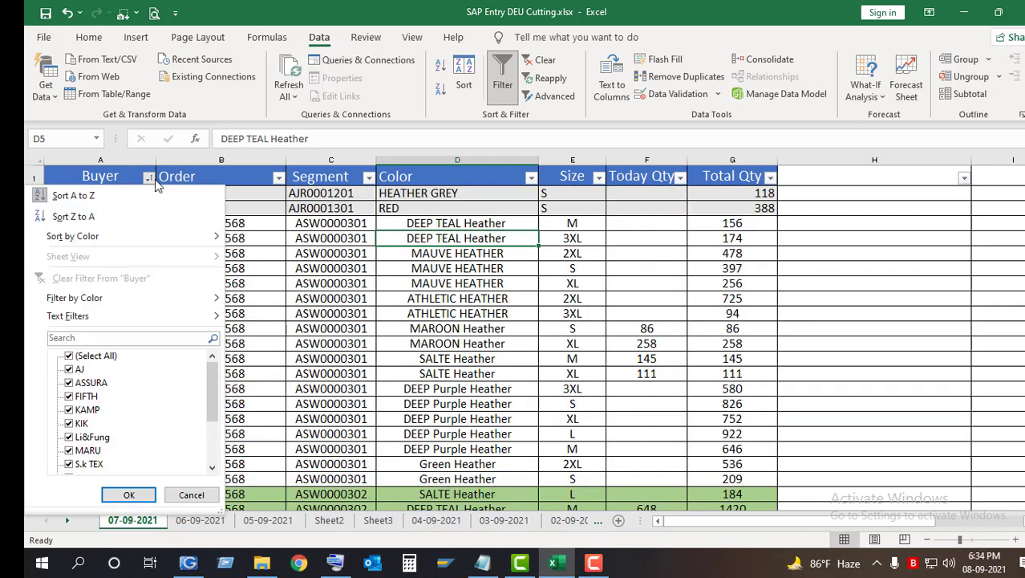
click(151, 179)
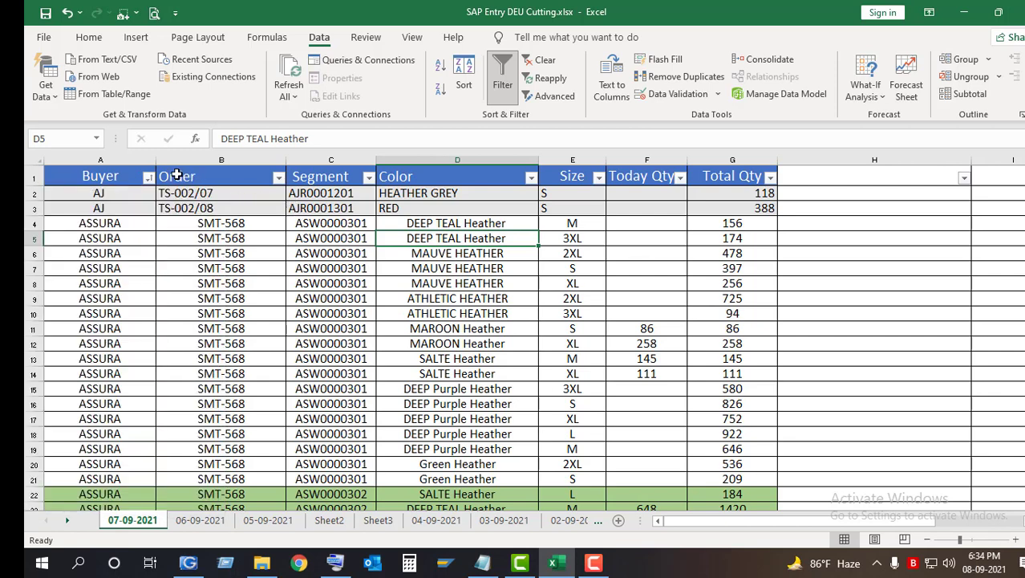
click(151, 179)
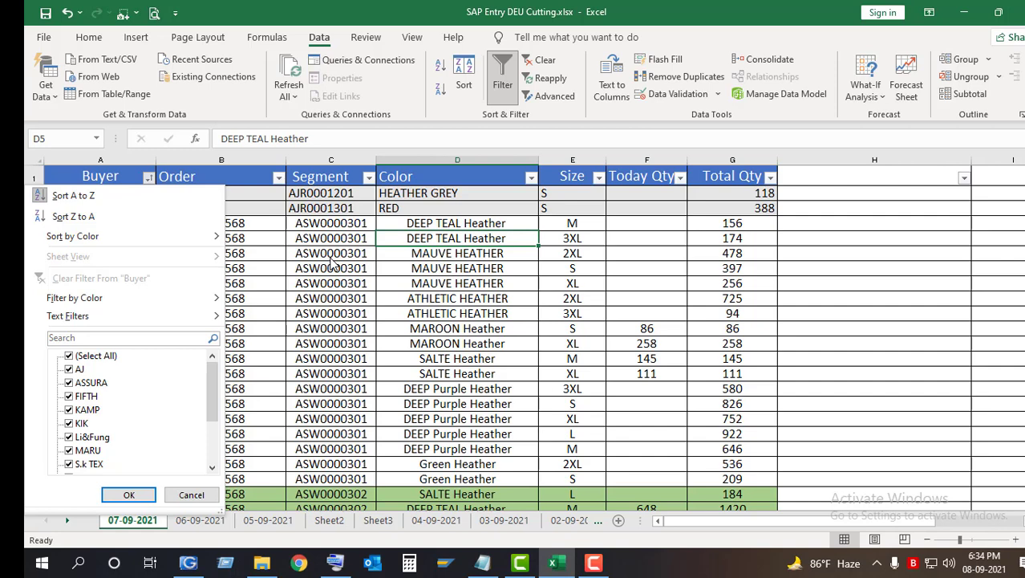
mouse_move(166, 298)
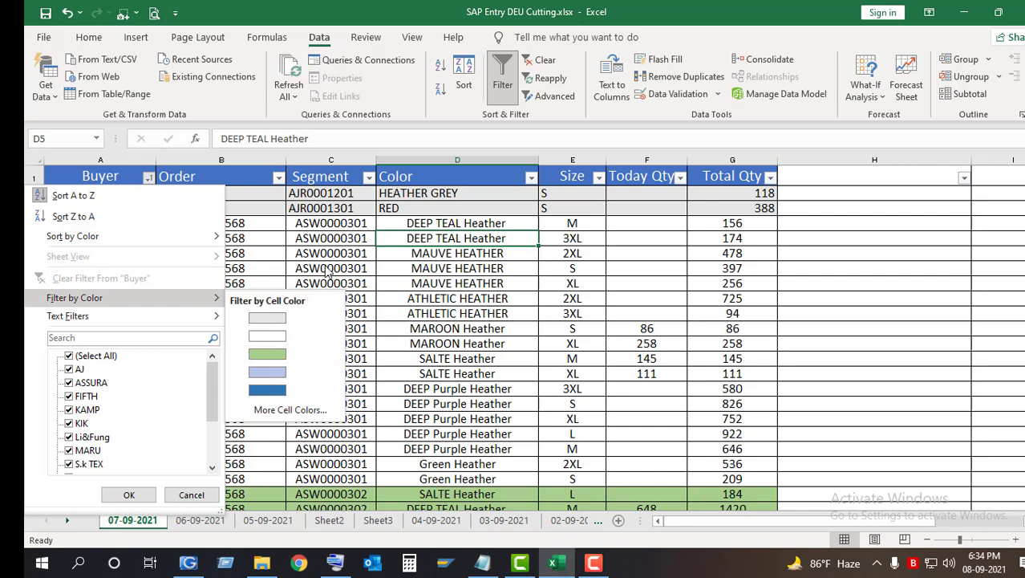
mouse_move(212, 318)
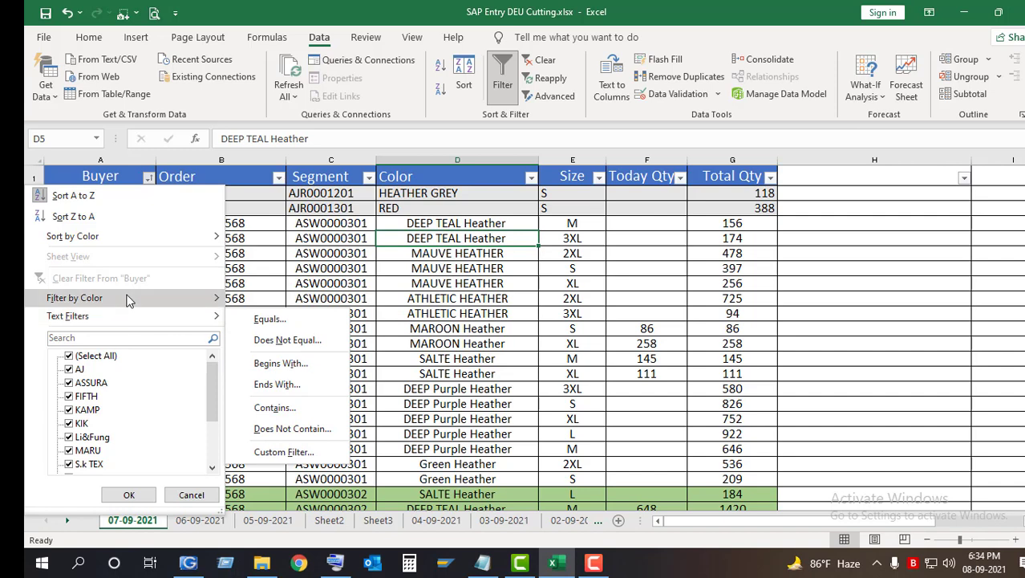
mouse_move(130, 298)
click(268, 354)
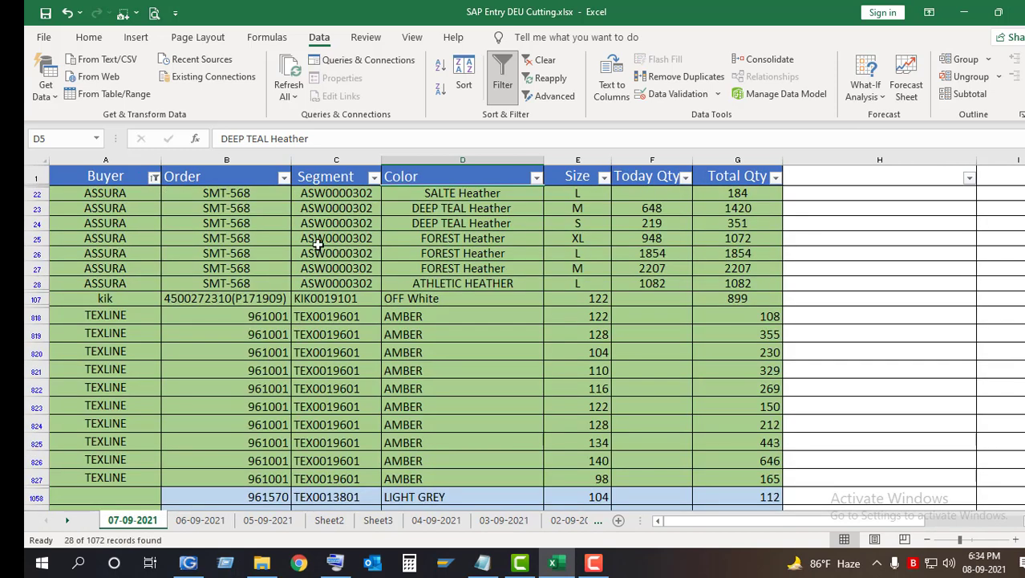
- Clear the color filter from the Buyer column and view its cell color filter options without applying any
click(154, 177)
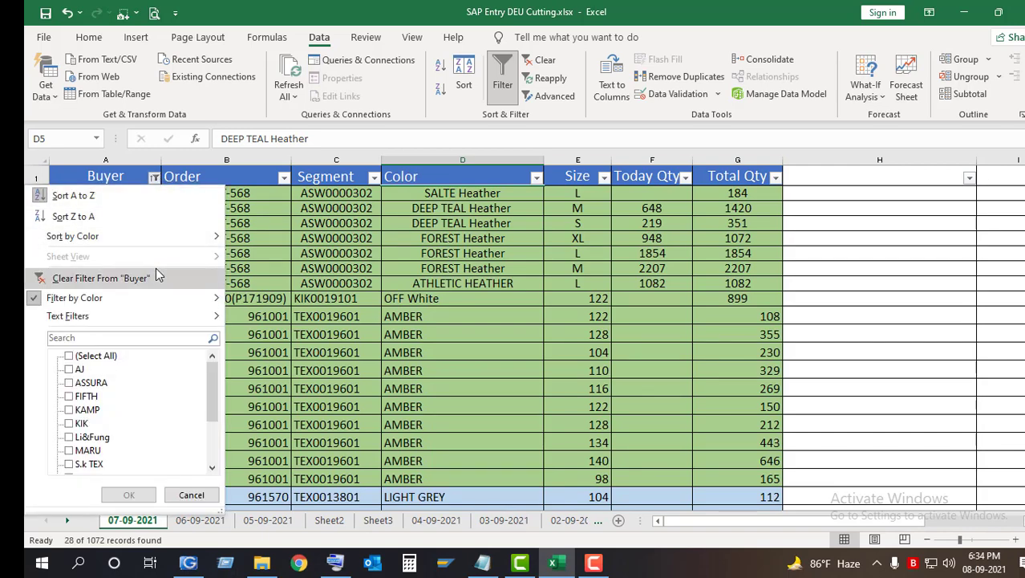
click(101, 279)
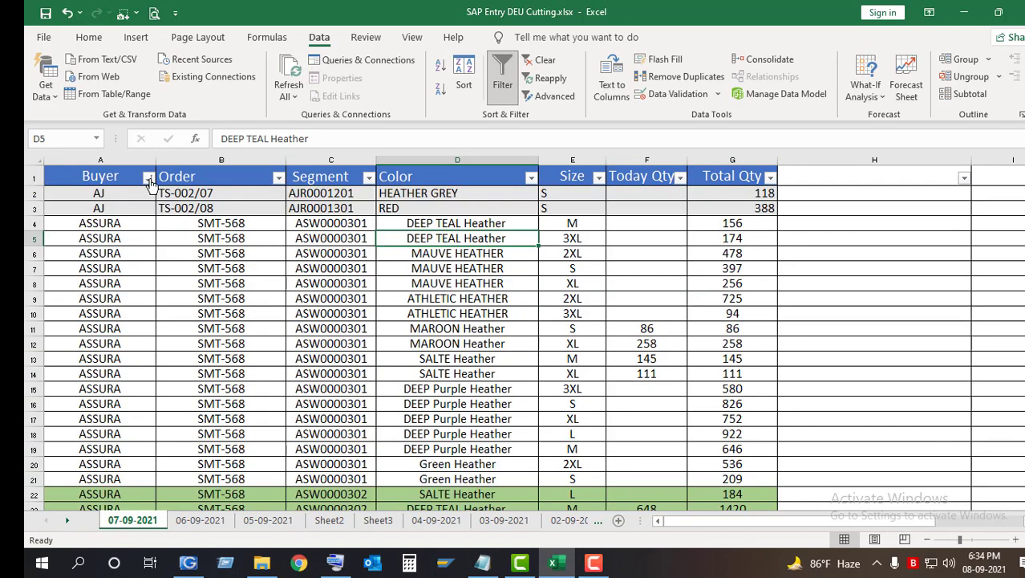
click(150, 177)
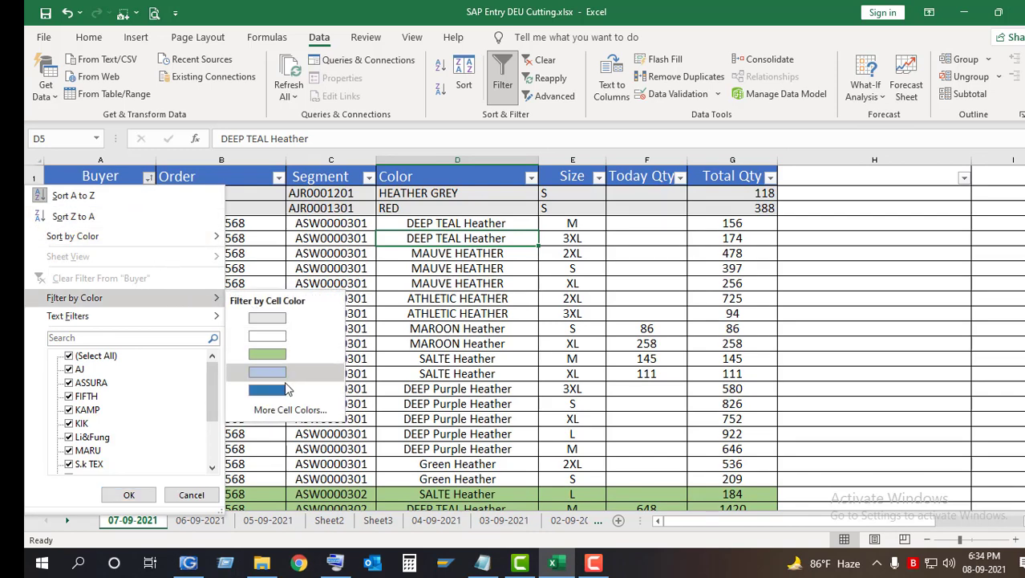
mouse_move(153, 304)
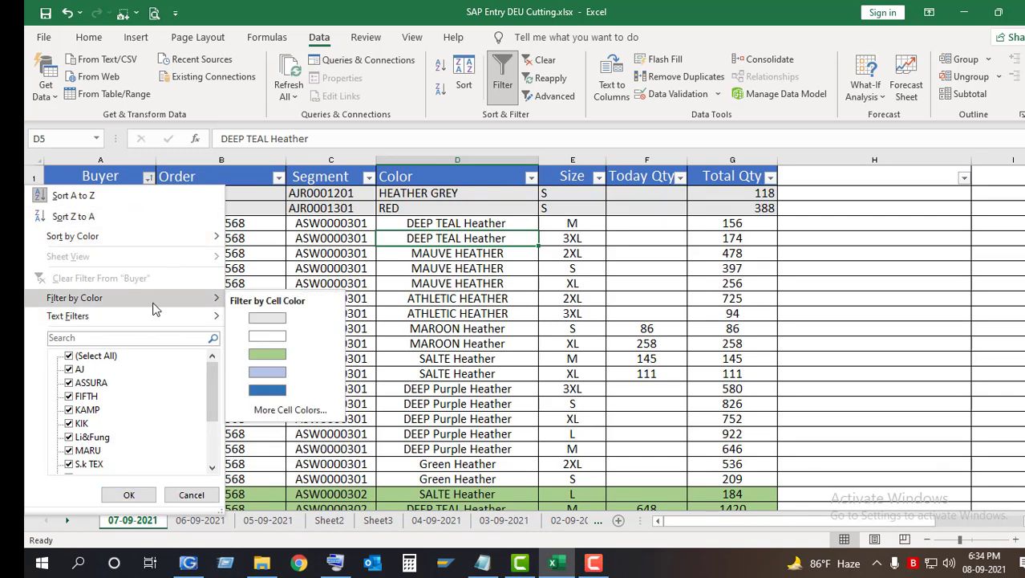
click(251, 229)
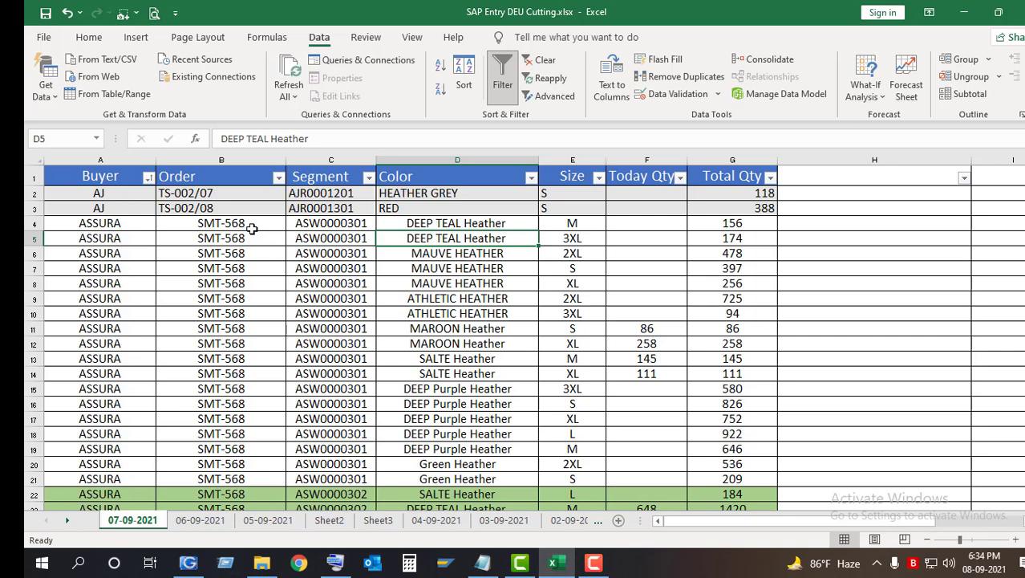
click(798, 255)
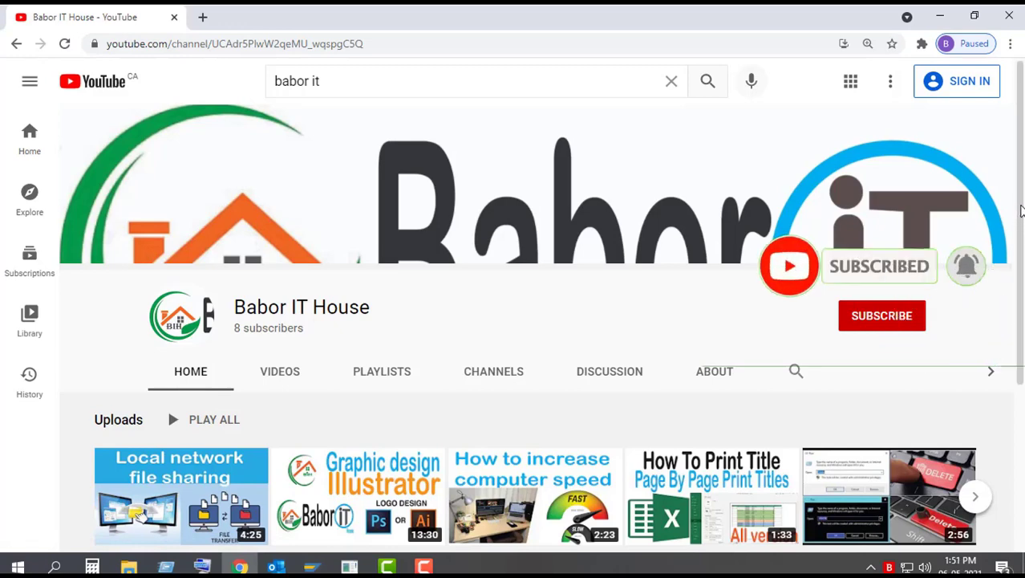
drag(1021, 216, 1021, 238)
scroll(1019, 225, down, 1)
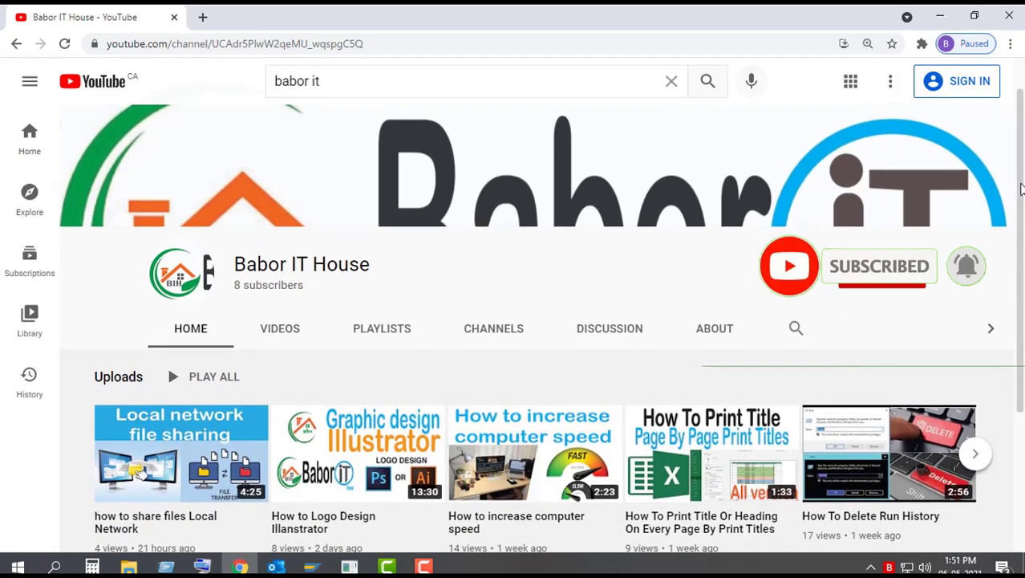